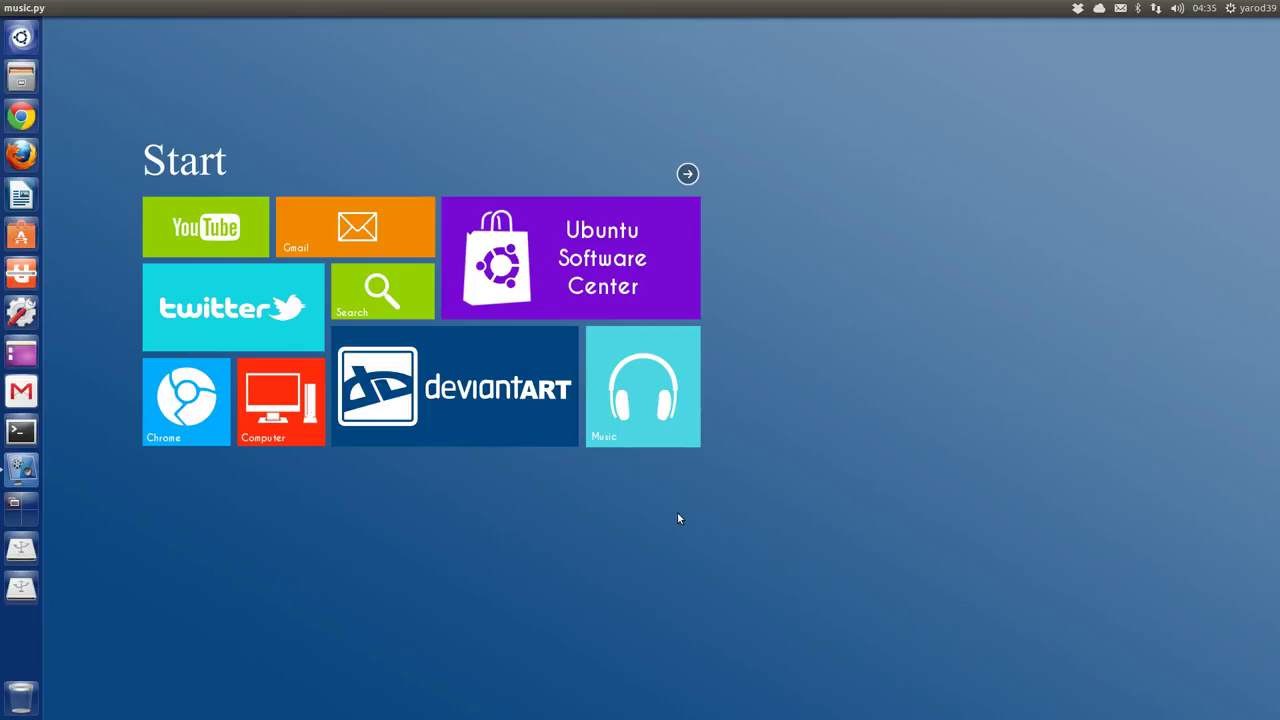
# Test the YouTube and Gmail tiles on the desktop, closing each web page once it opens
pyautogui.click(208, 229)
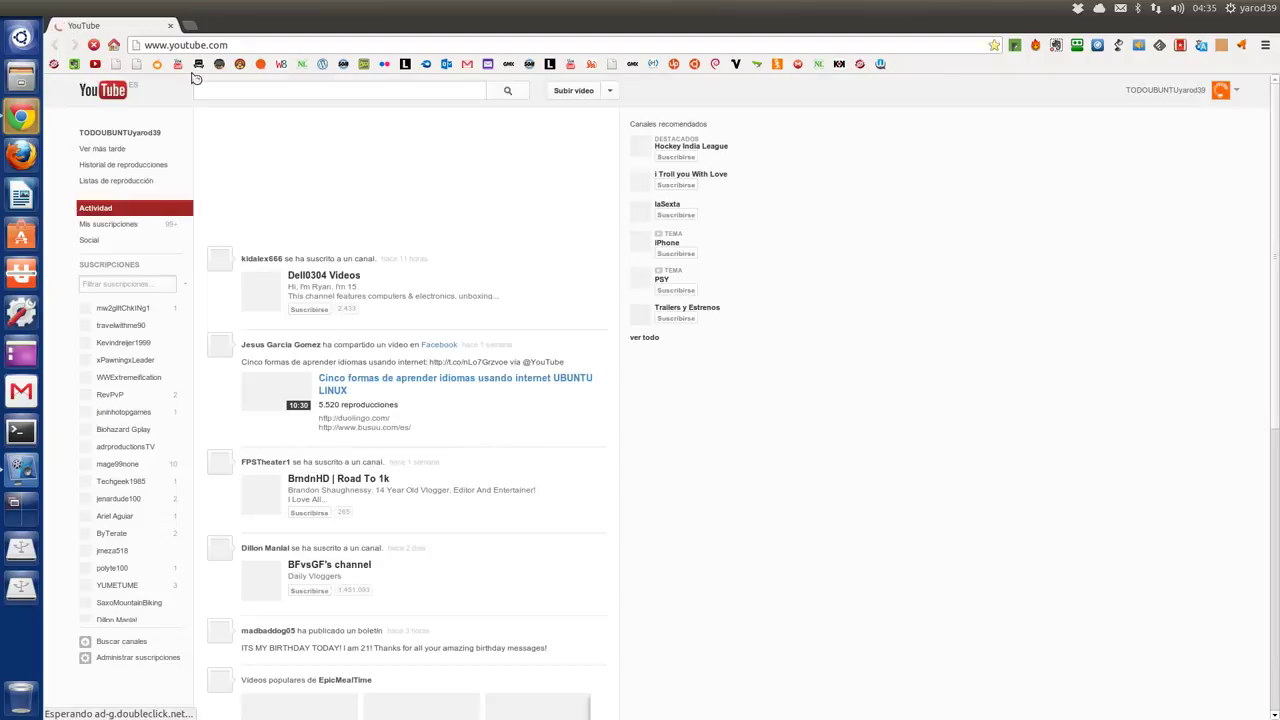
pyautogui.click(171, 27)
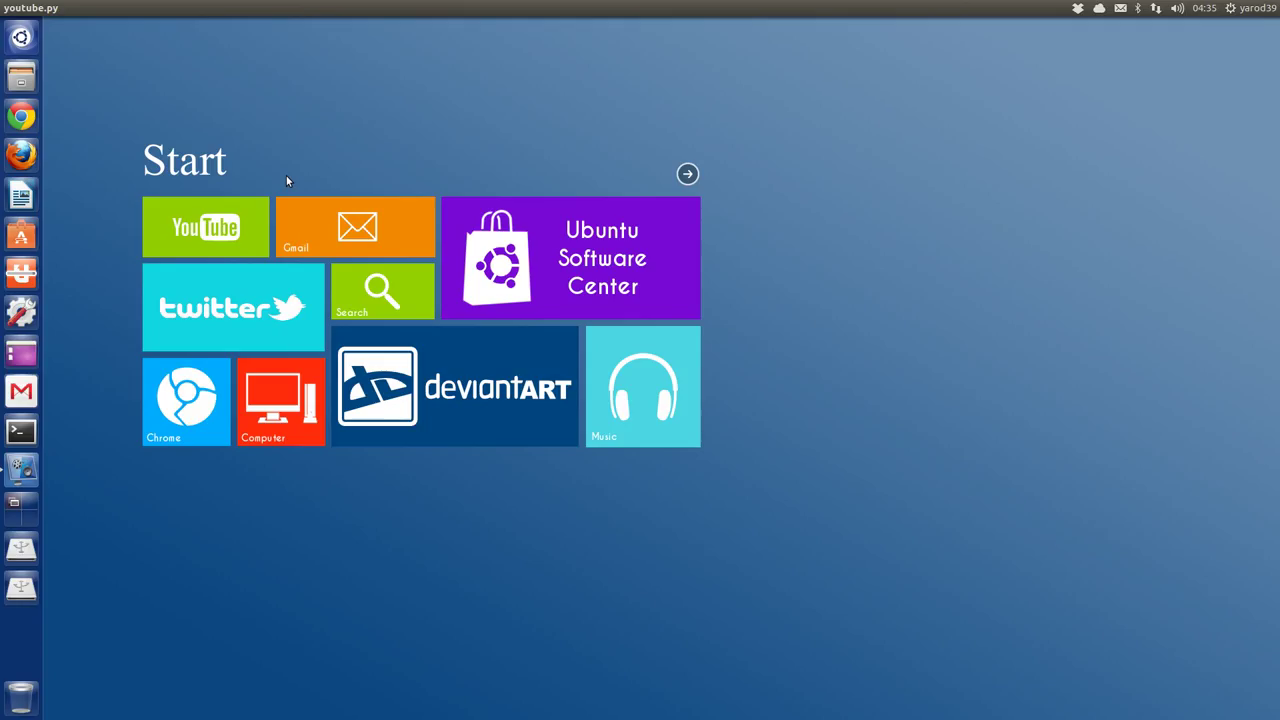
pyautogui.click(348, 231)
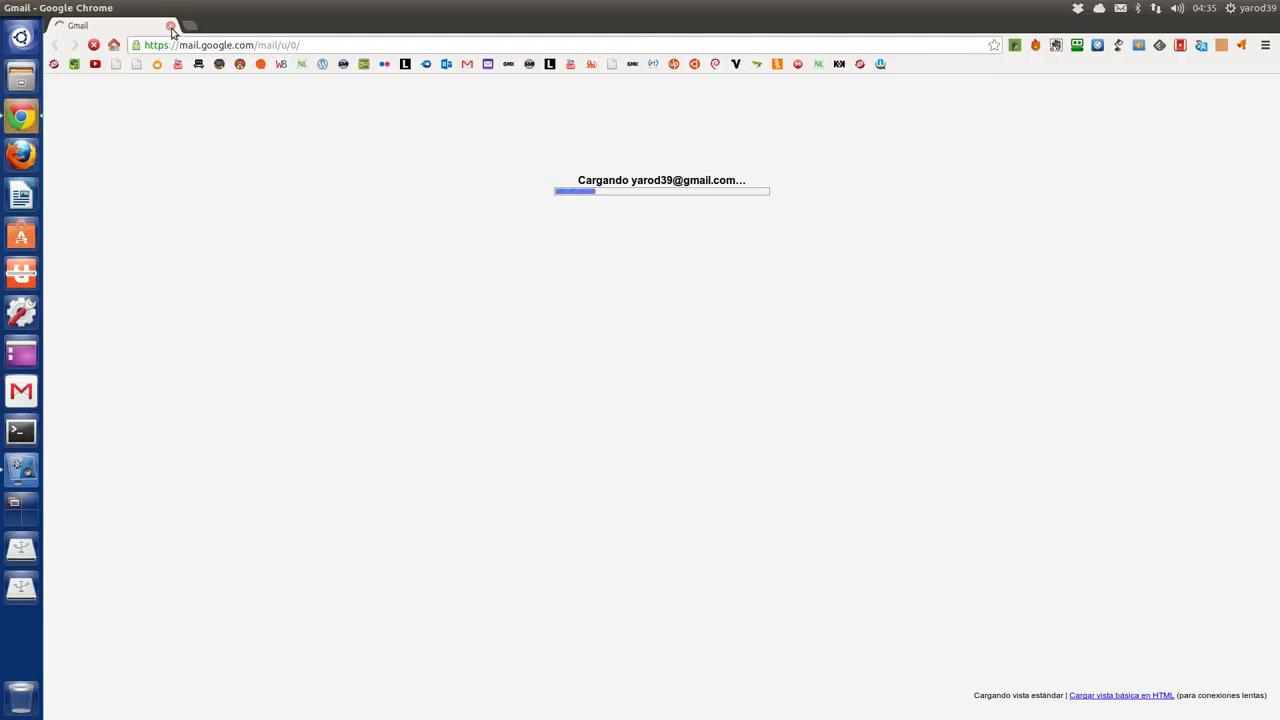
pyautogui.click(171, 26)
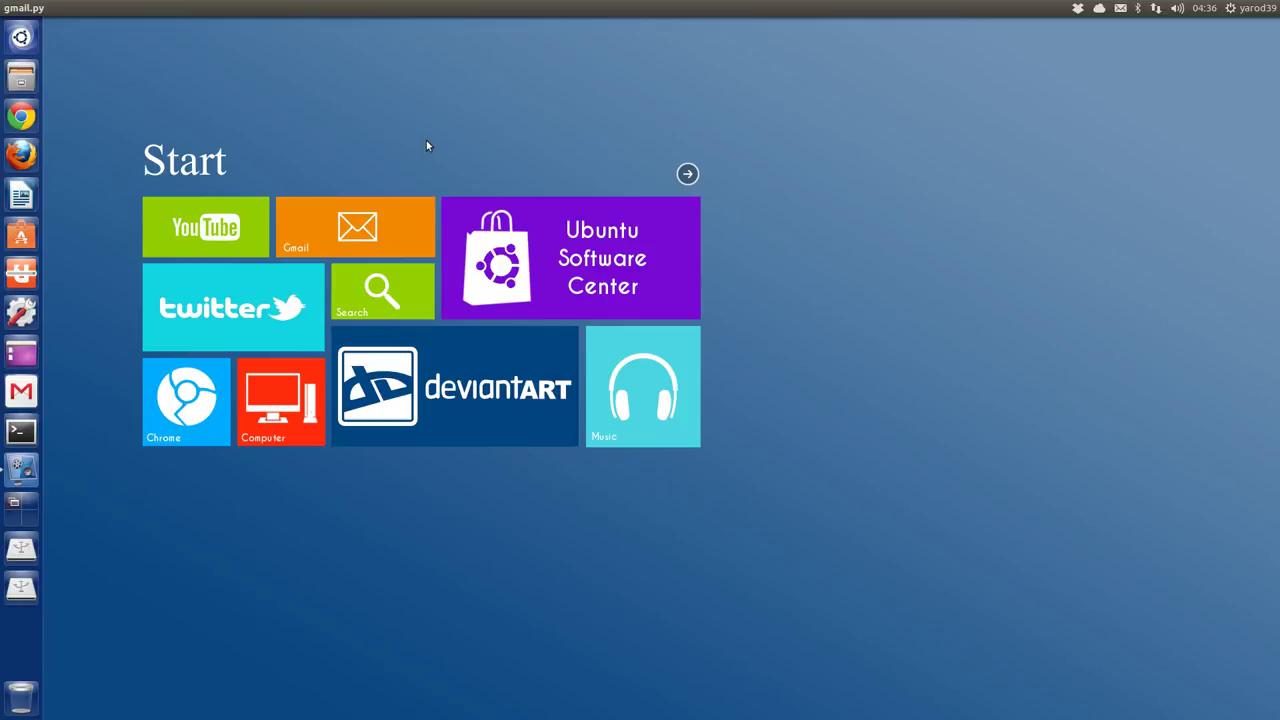
# Launch the Ubuntu Software Center from its desktop tile and close its window again
pyautogui.click(543, 260)
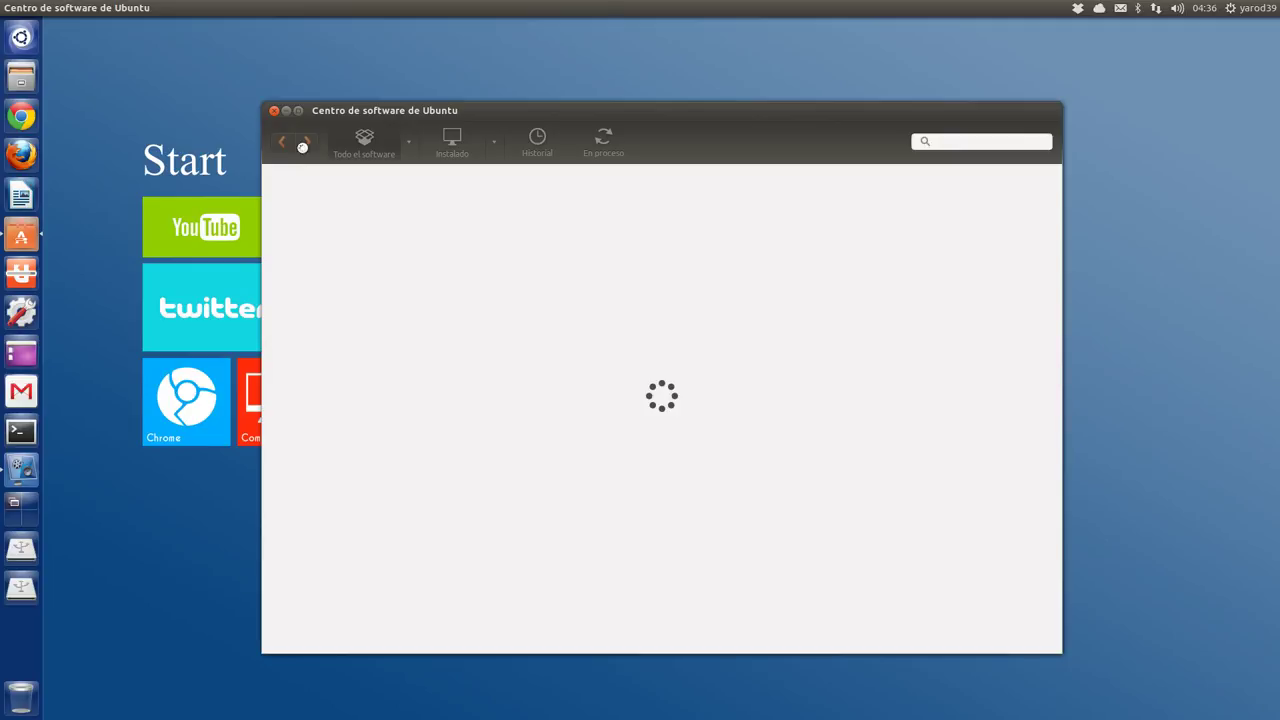
pyautogui.click(273, 111)
pyautogui.click(274, 111)
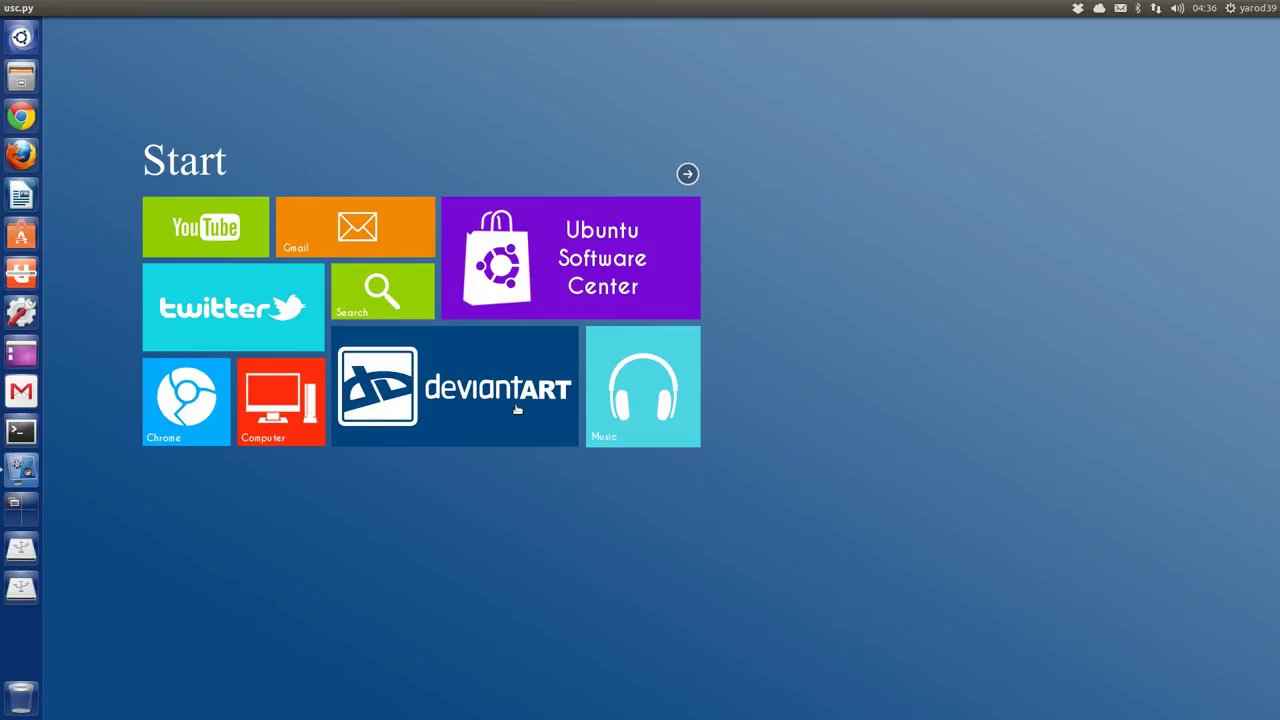
# View the file search dialog of the Search tile and the information message of the Start arrow, dismissing both
pyautogui.click(379, 293)
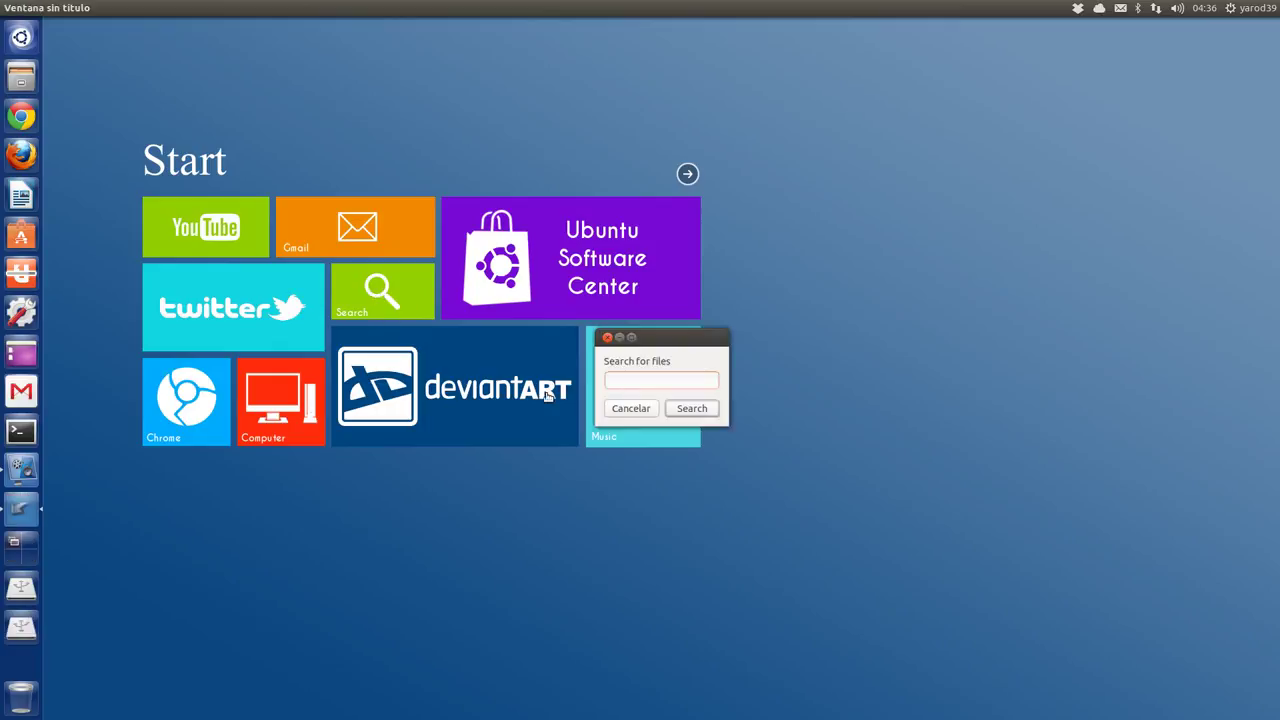
pyautogui.click(621, 410)
pyautogui.click(632, 408)
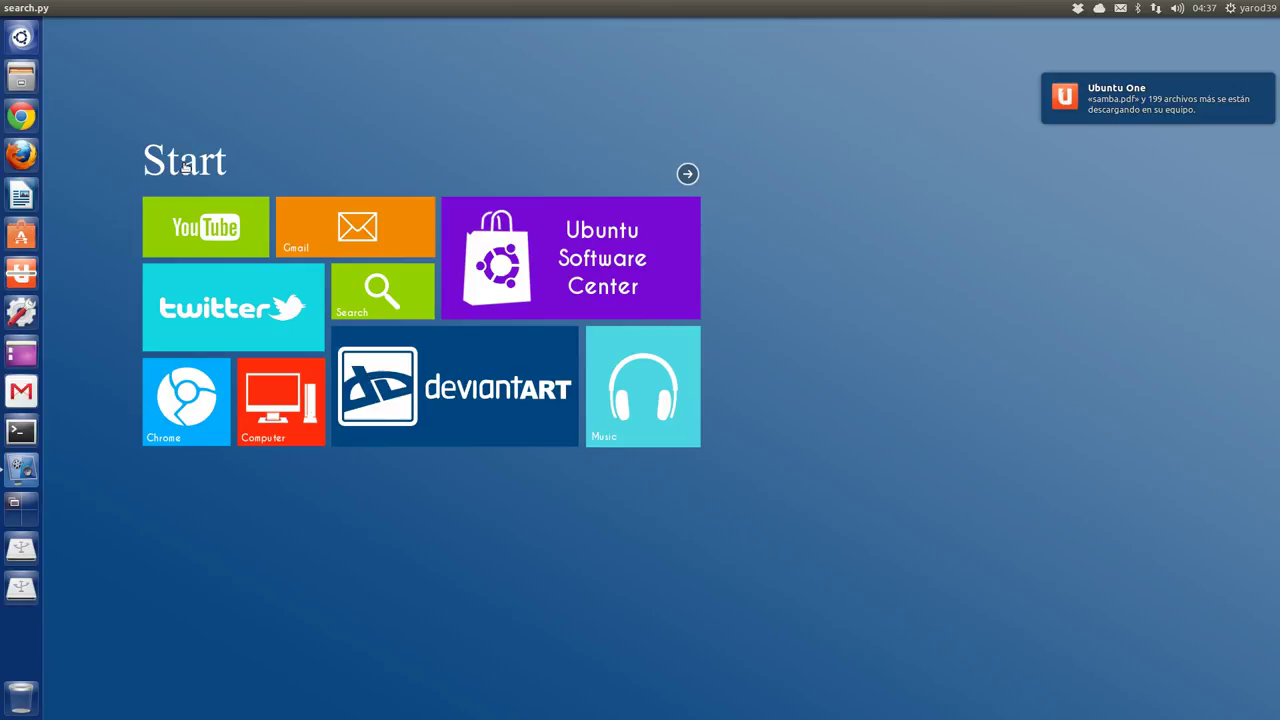
pyautogui.click(687, 175)
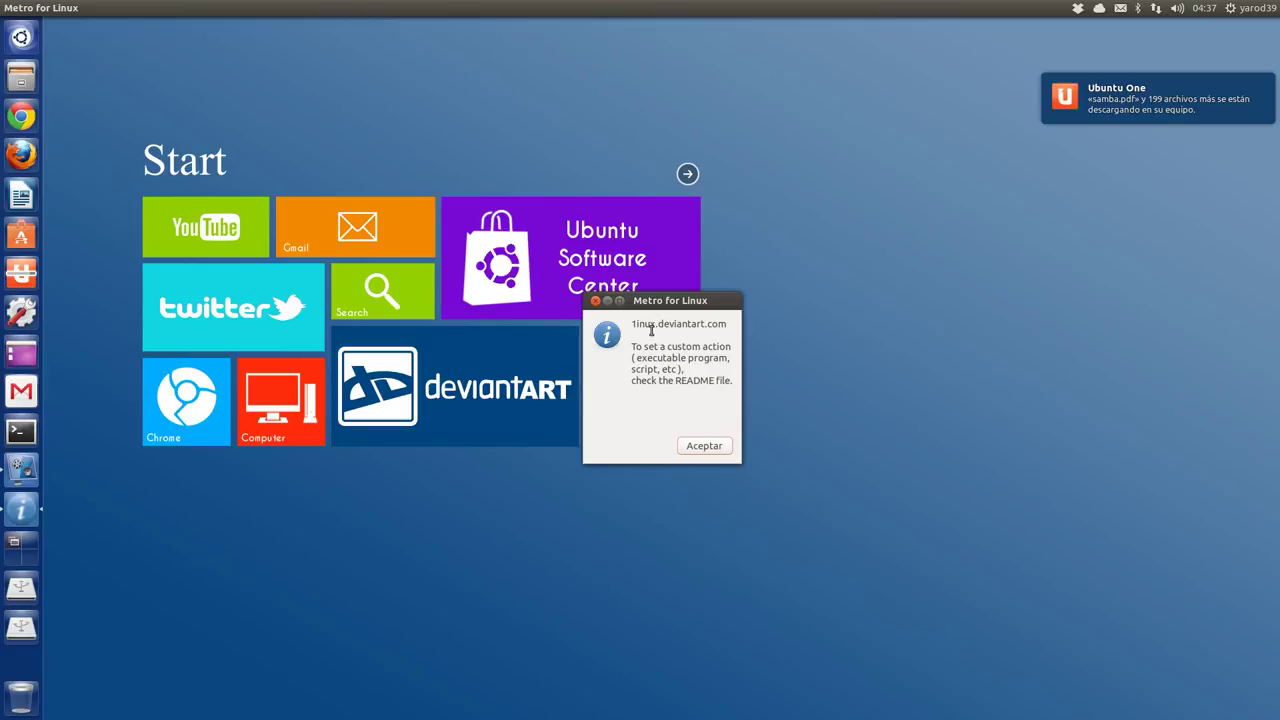
pyautogui.click(706, 446)
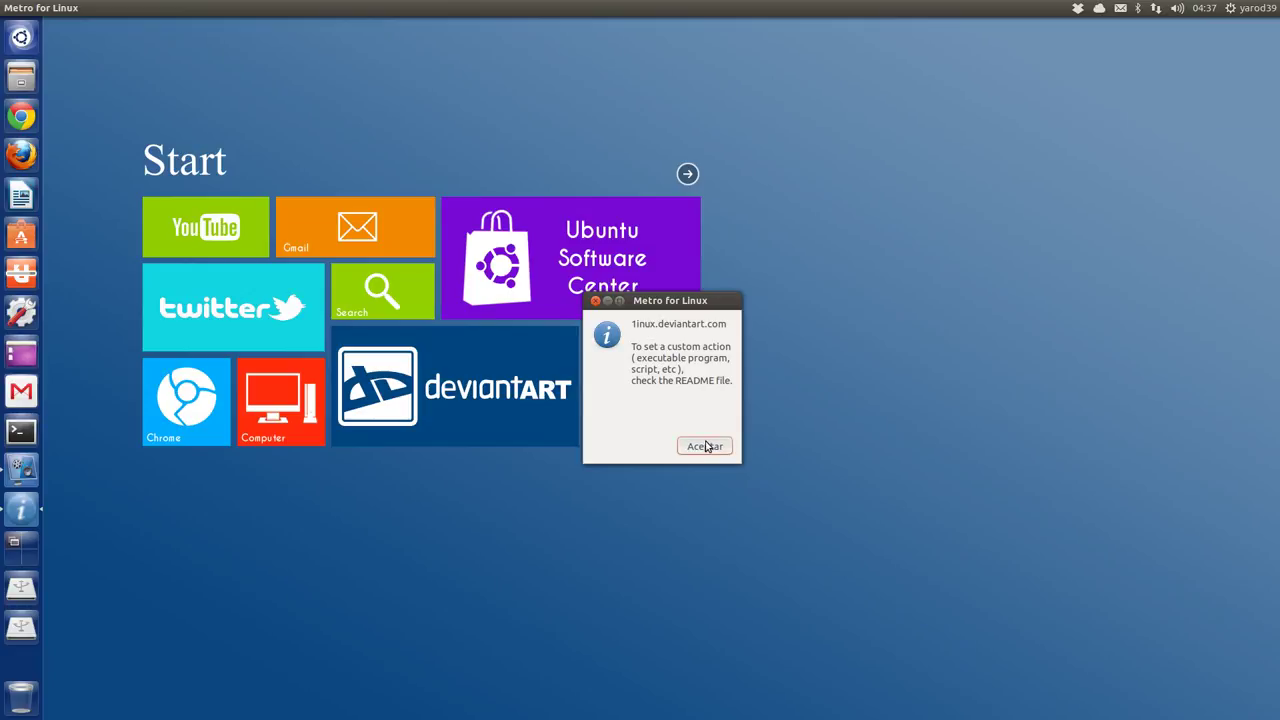
# Set the desktop background to multicolor.png from the "metro wallpaper pack by snipes2" folder in Descargas, adding it to Carpeta de imágenes
pyautogui.rightClick(803, 253)
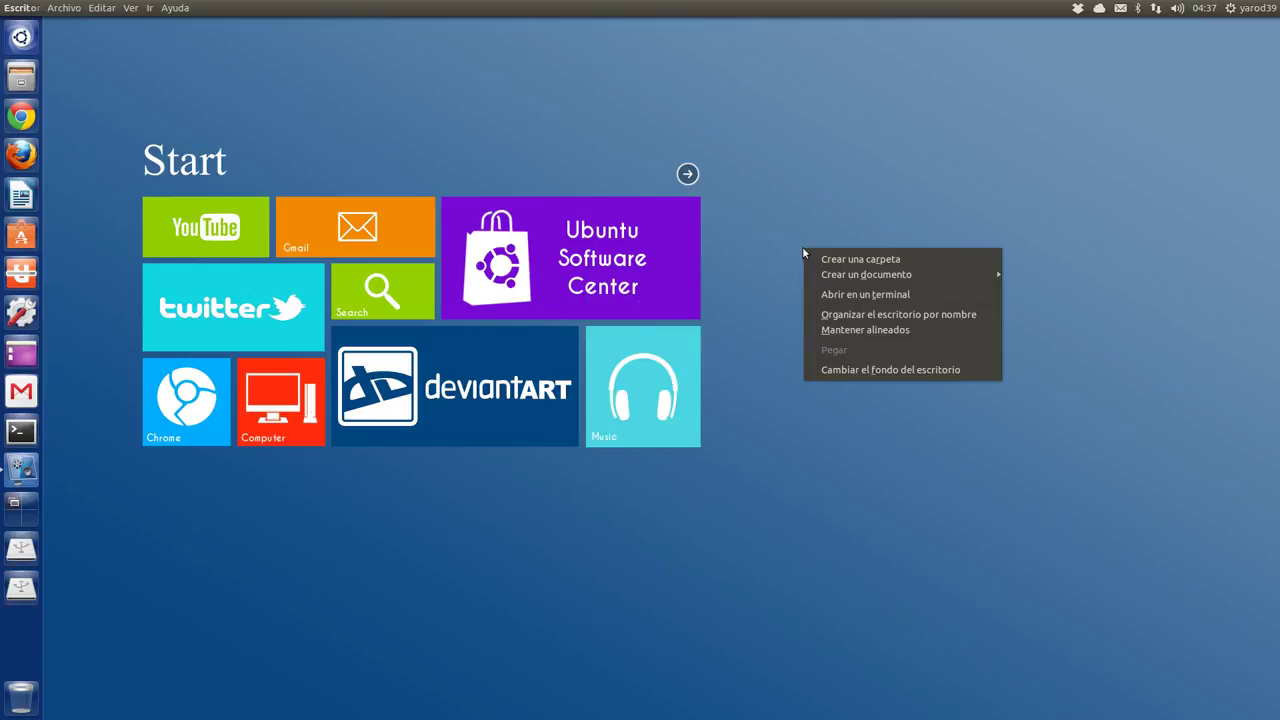
pyautogui.click(838, 372)
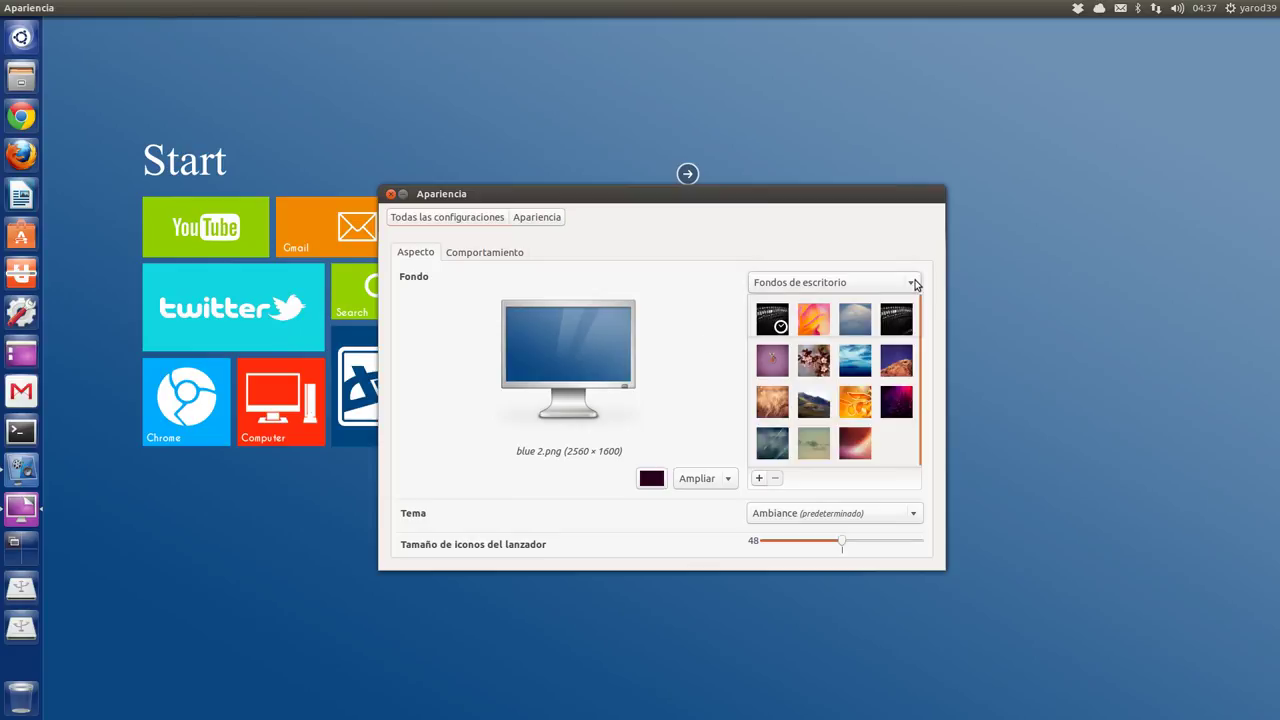
pyautogui.click(916, 283)
pyautogui.click(899, 303)
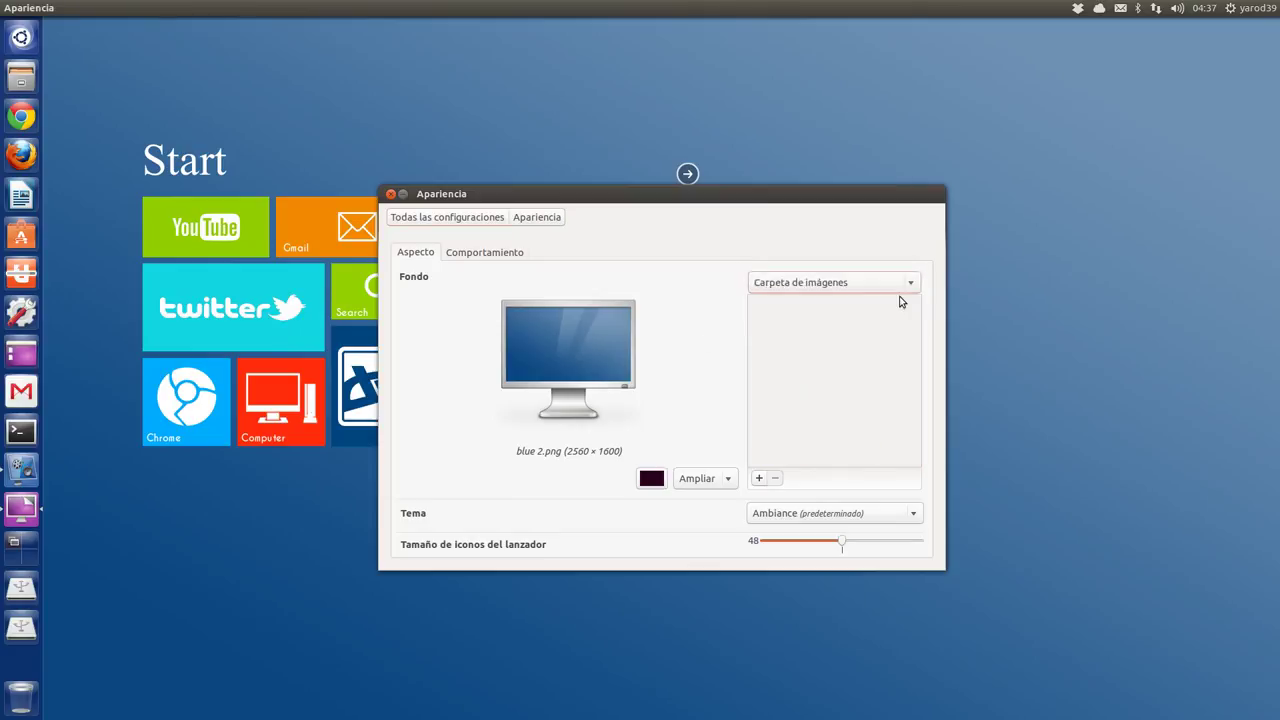
pyautogui.click(759, 479)
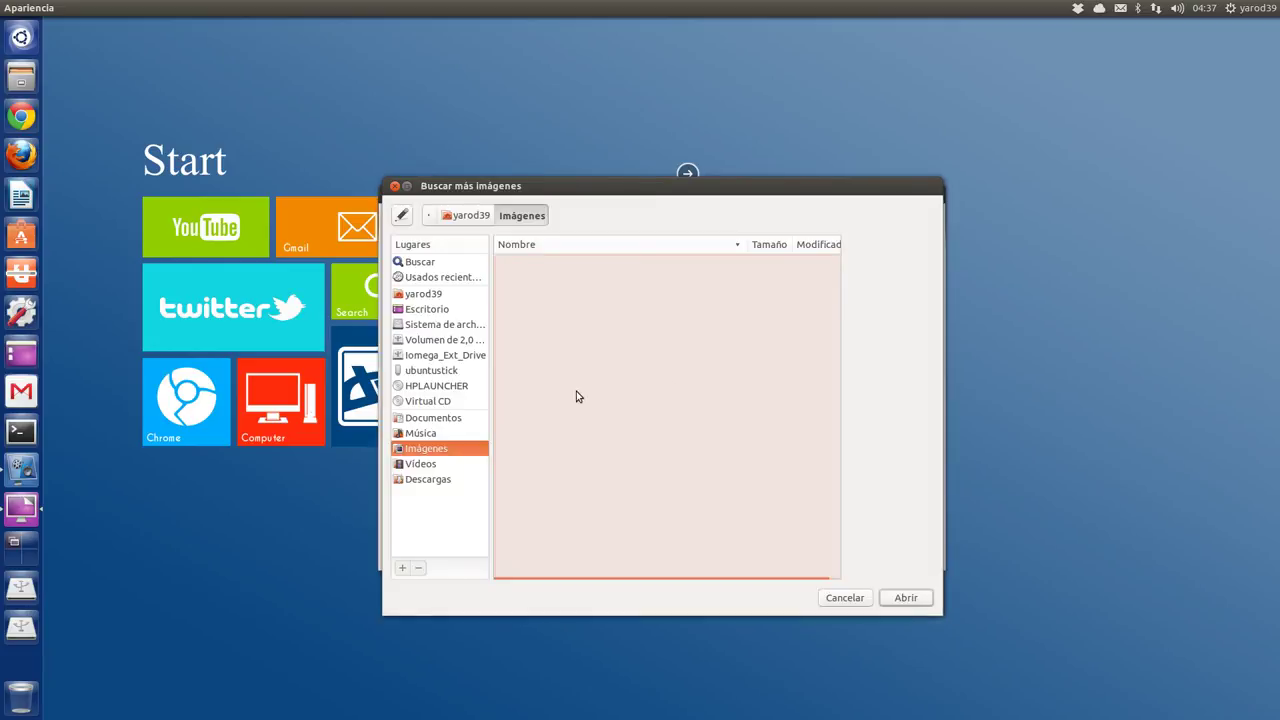
pyautogui.click(437, 480)
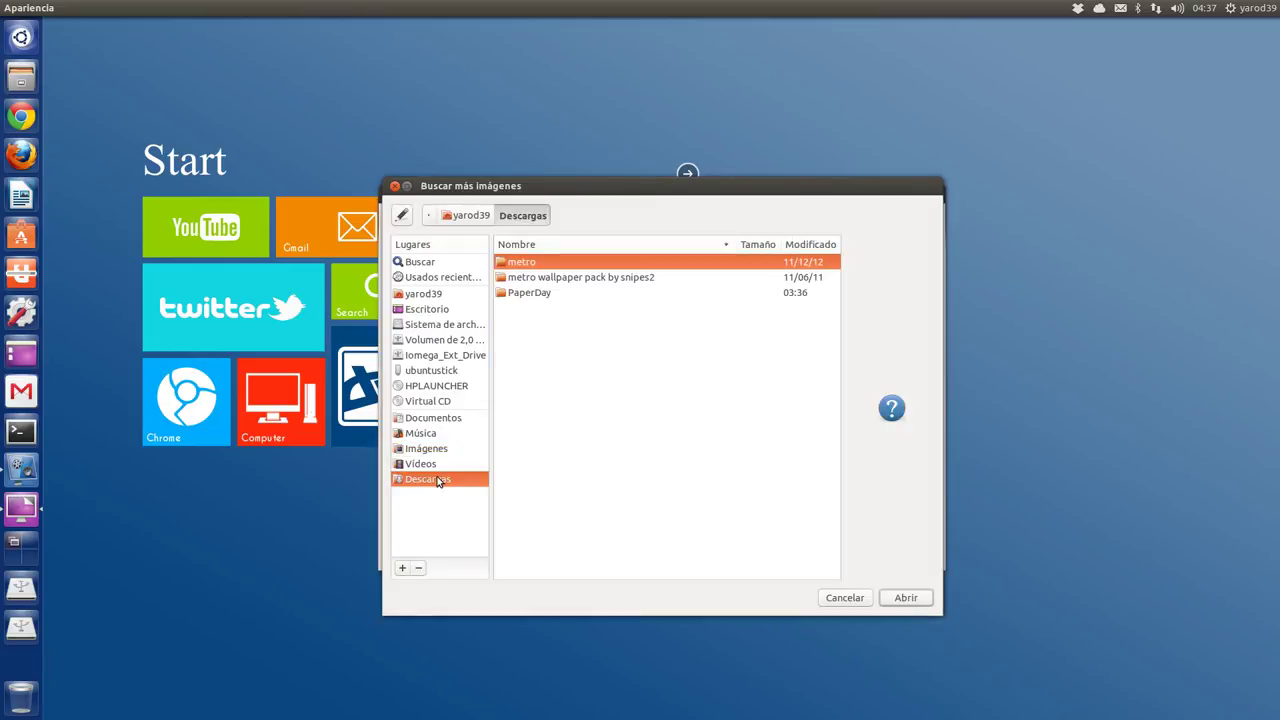
pyautogui.doubleClick(545, 278)
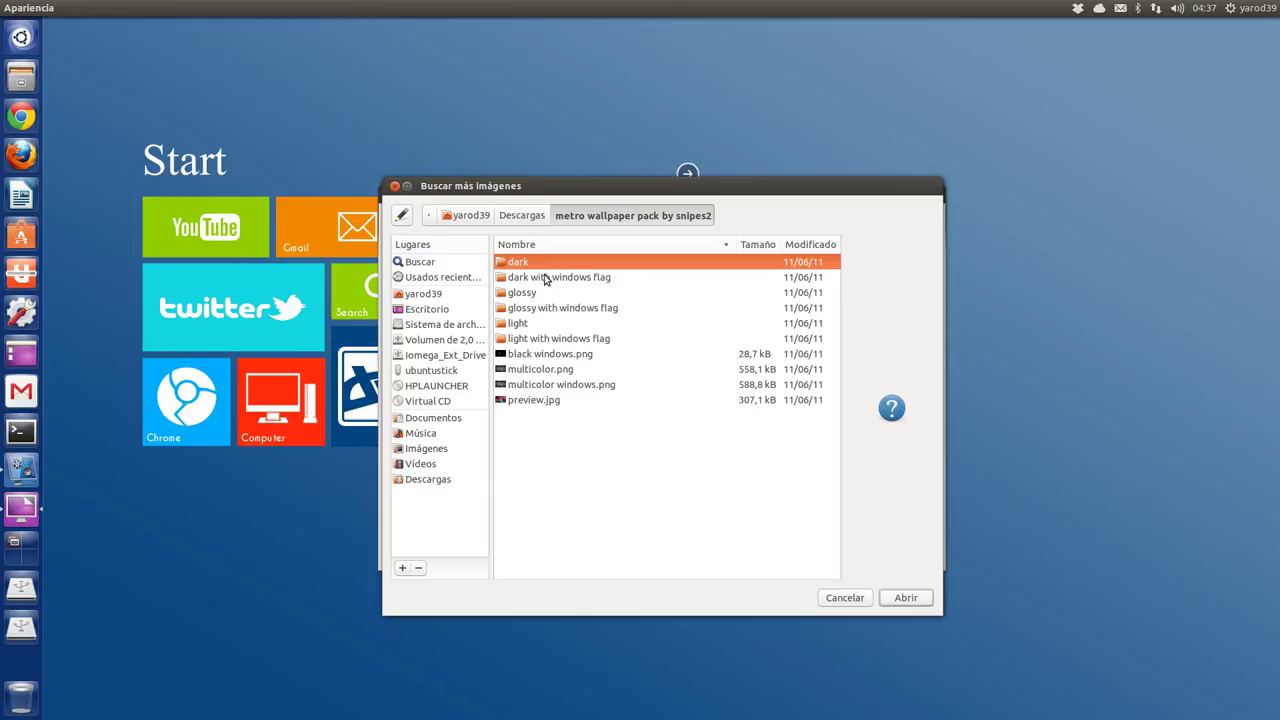
pyautogui.doubleClick(551, 369)
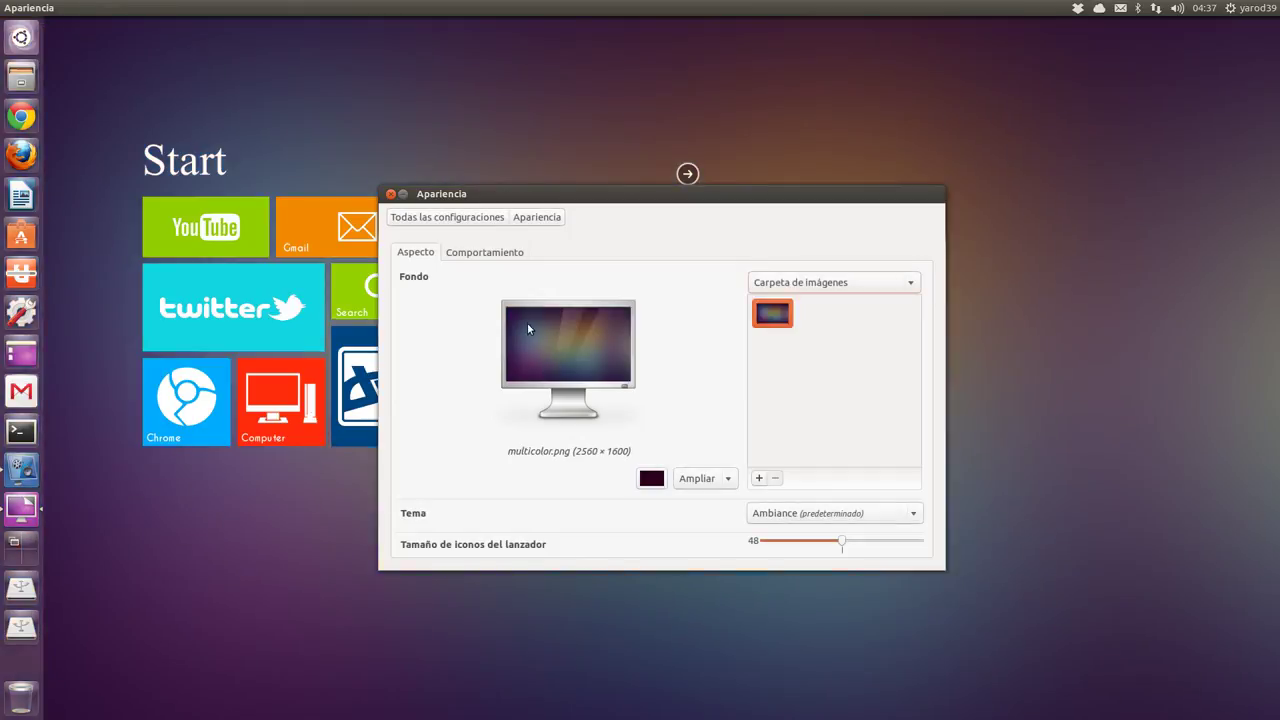
# Change the desktop background to magenta windows.png from the wallpaper pack's "light with windows flag" folder
pyautogui.click(762, 288)
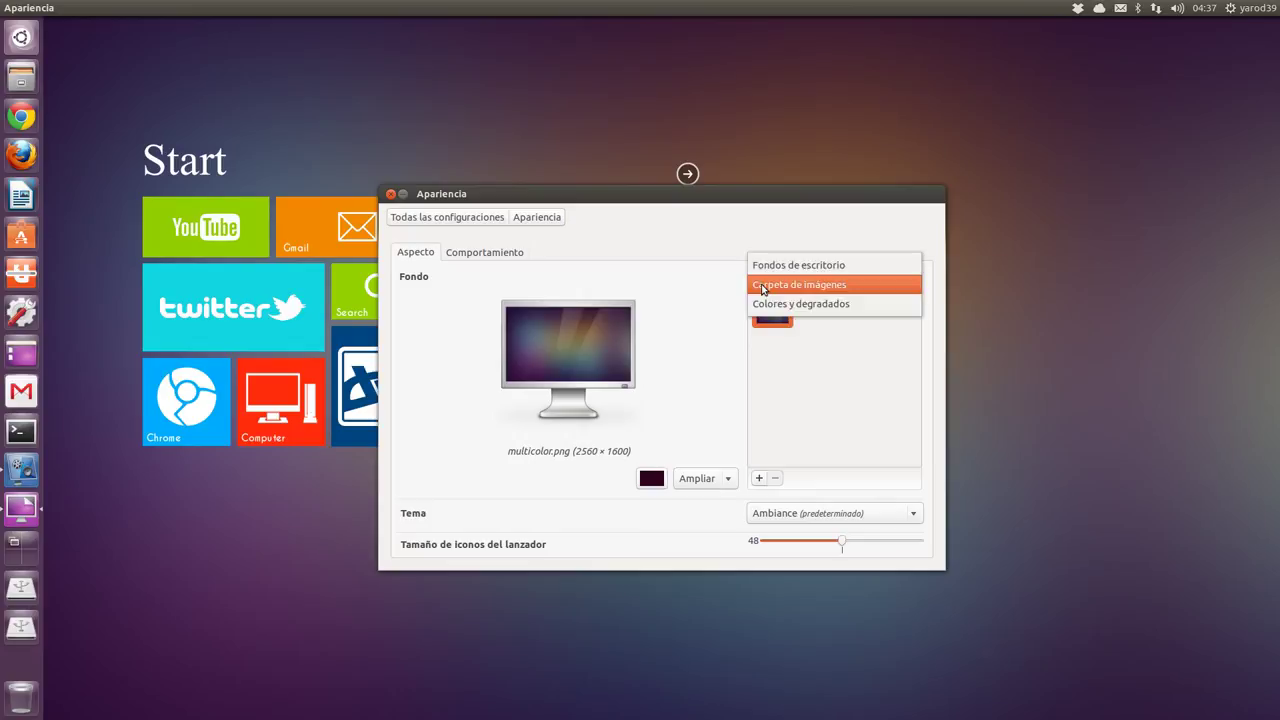
pyautogui.click(761, 292)
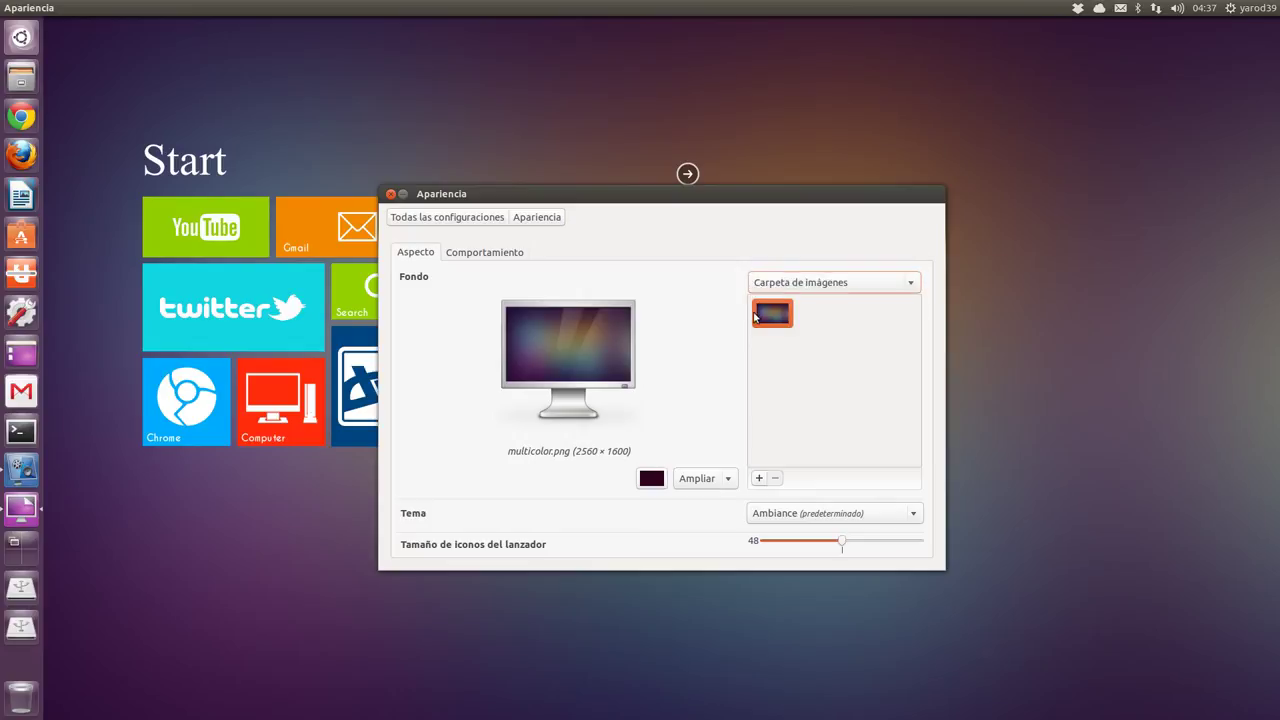
pyautogui.click(759, 479)
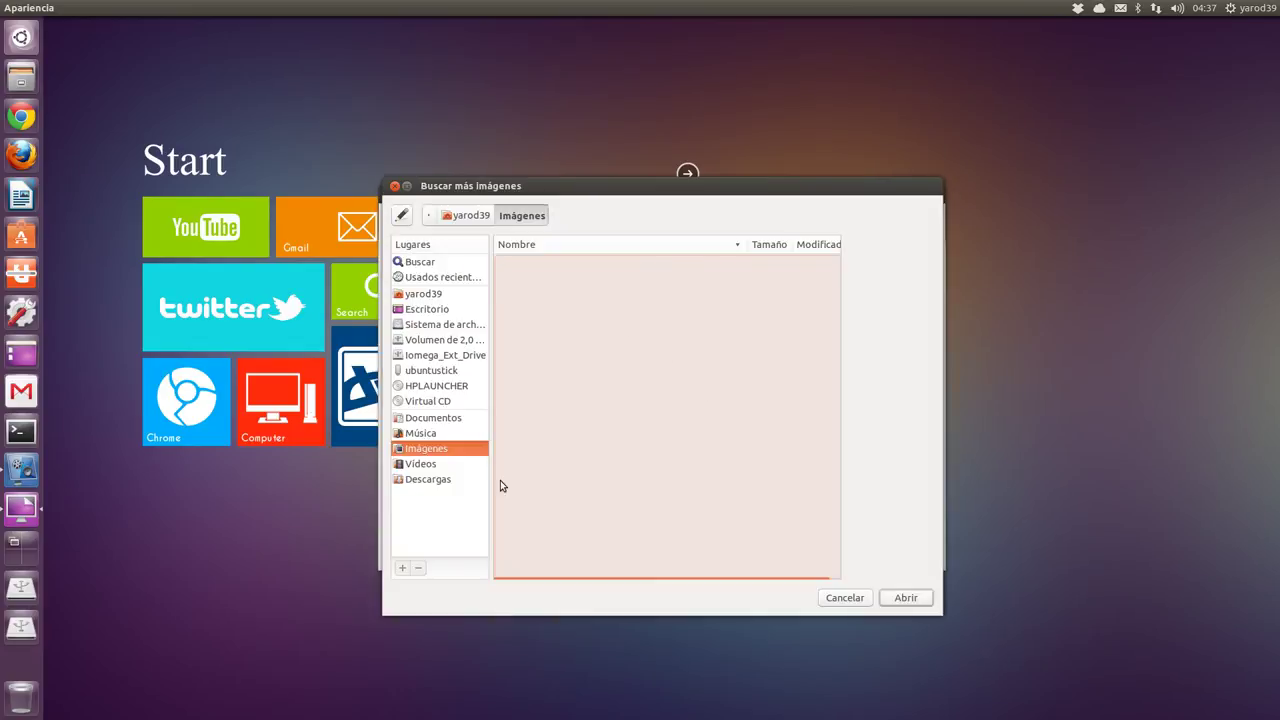
pyautogui.click(440, 480)
pyautogui.doubleClick(556, 278)
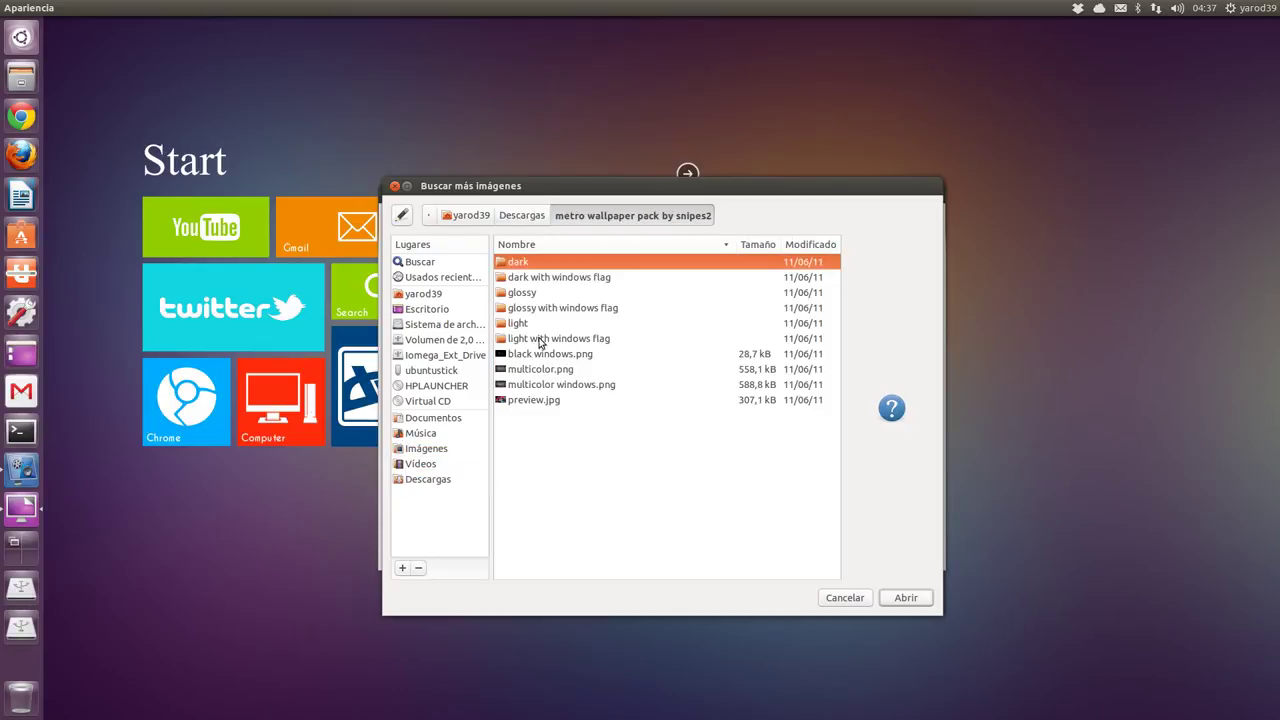
pyautogui.doubleClick(540, 340)
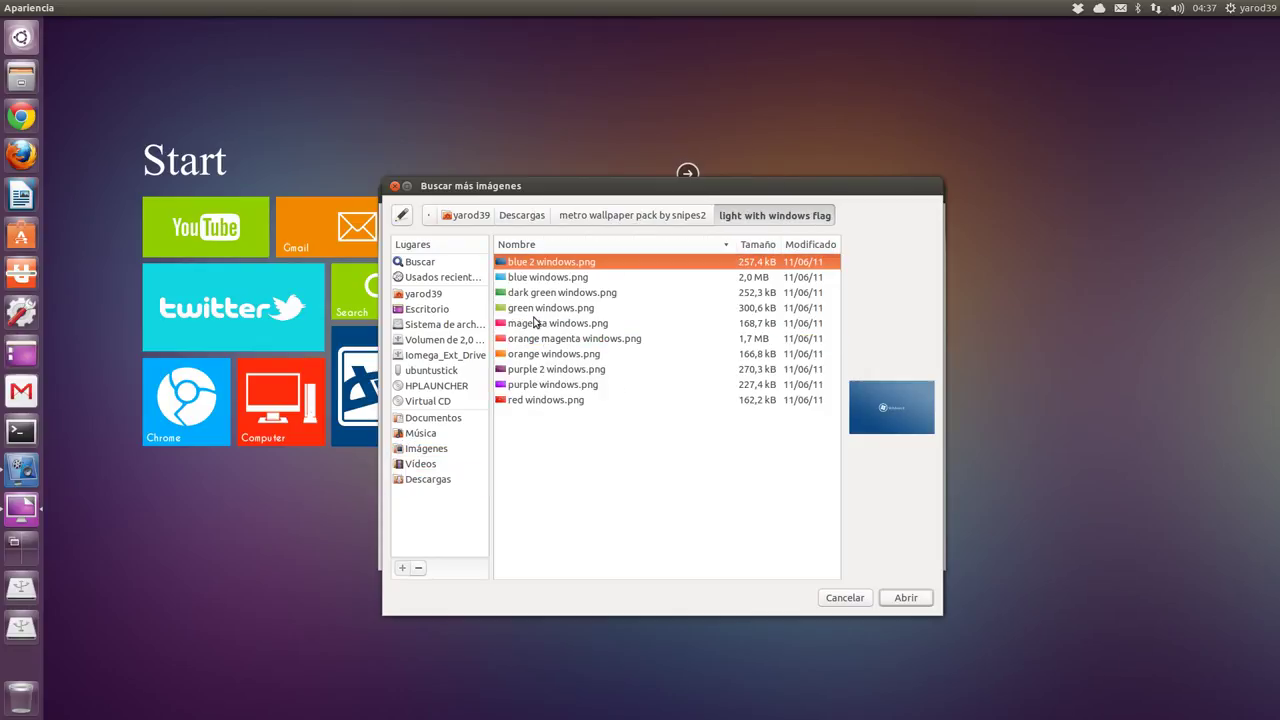
pyautogui.doubleClick(537, 324)
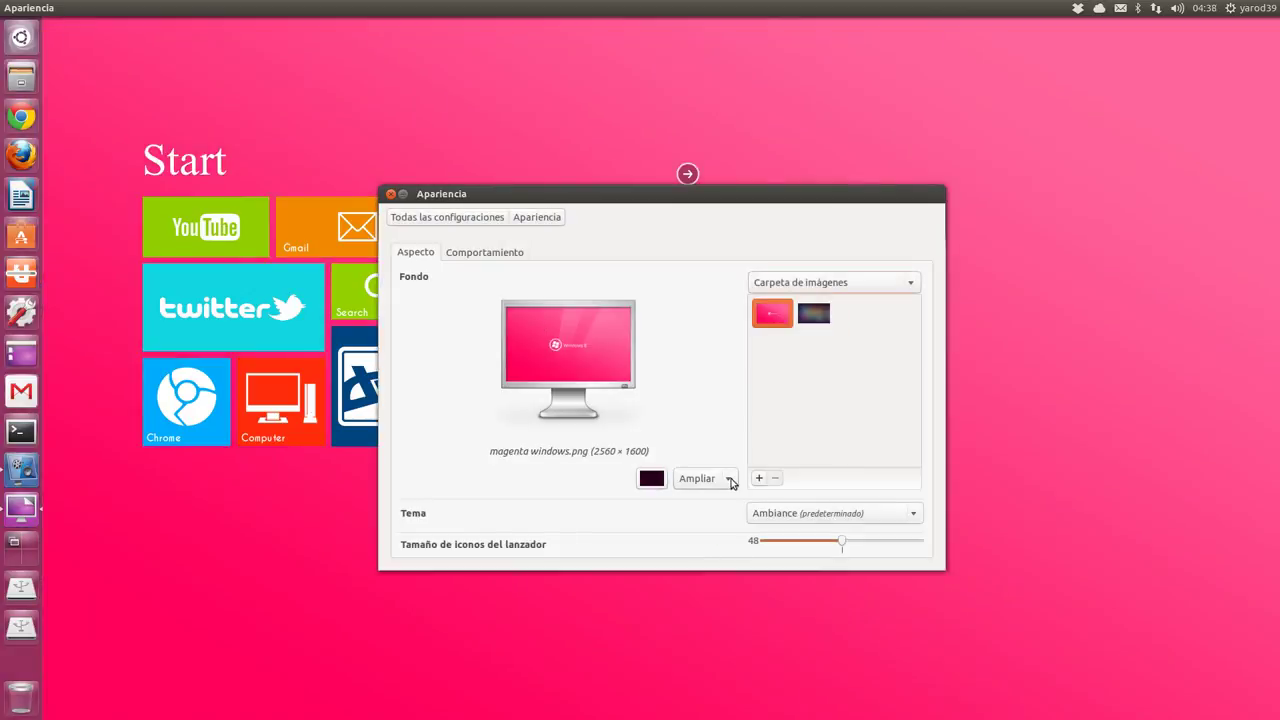
# Try the Mosaico, Centrar and Escalar placement modes on the magenta wallpaper
pyautogui.click(733, 481)
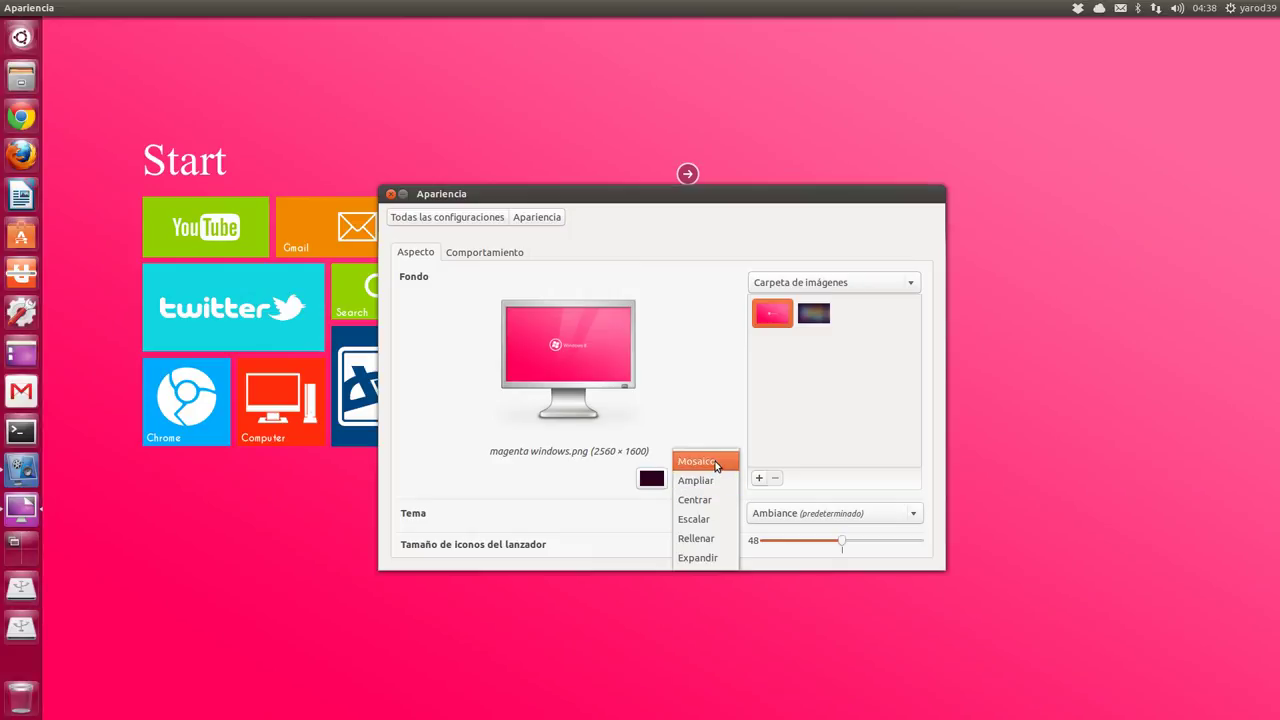
pyautogui.click(716, 466)
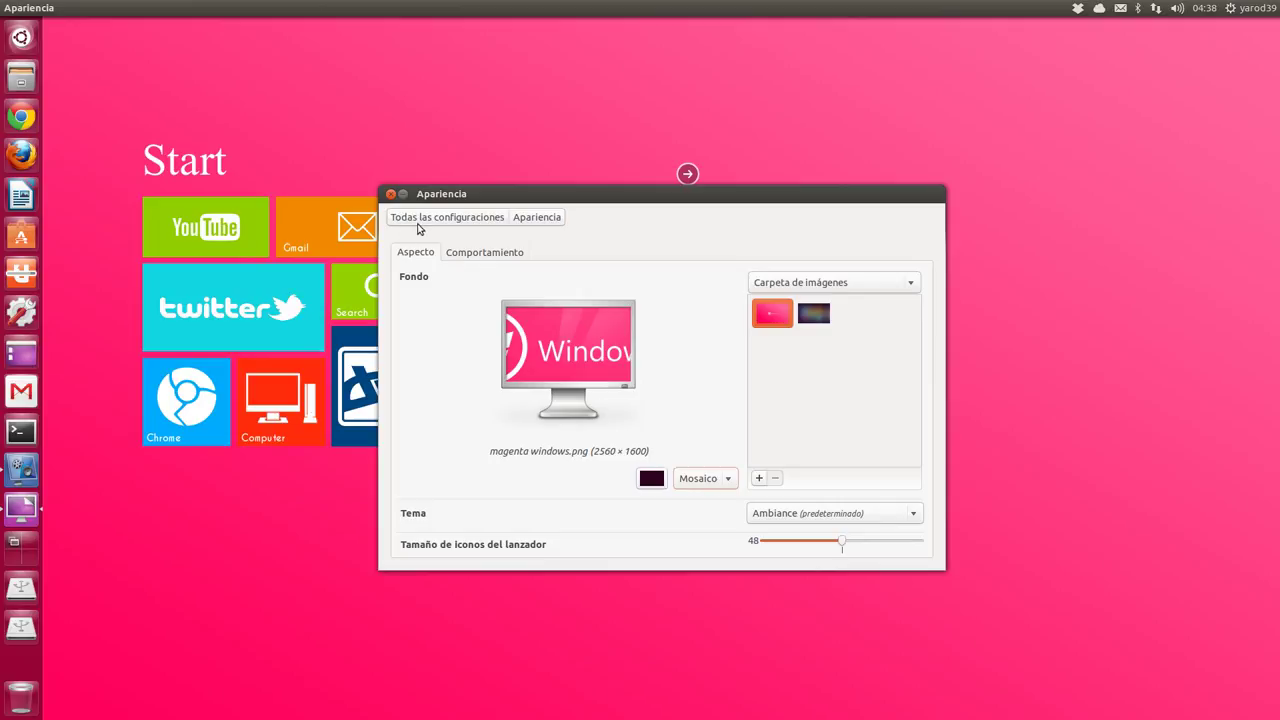
pyautogui.click(734, 480)
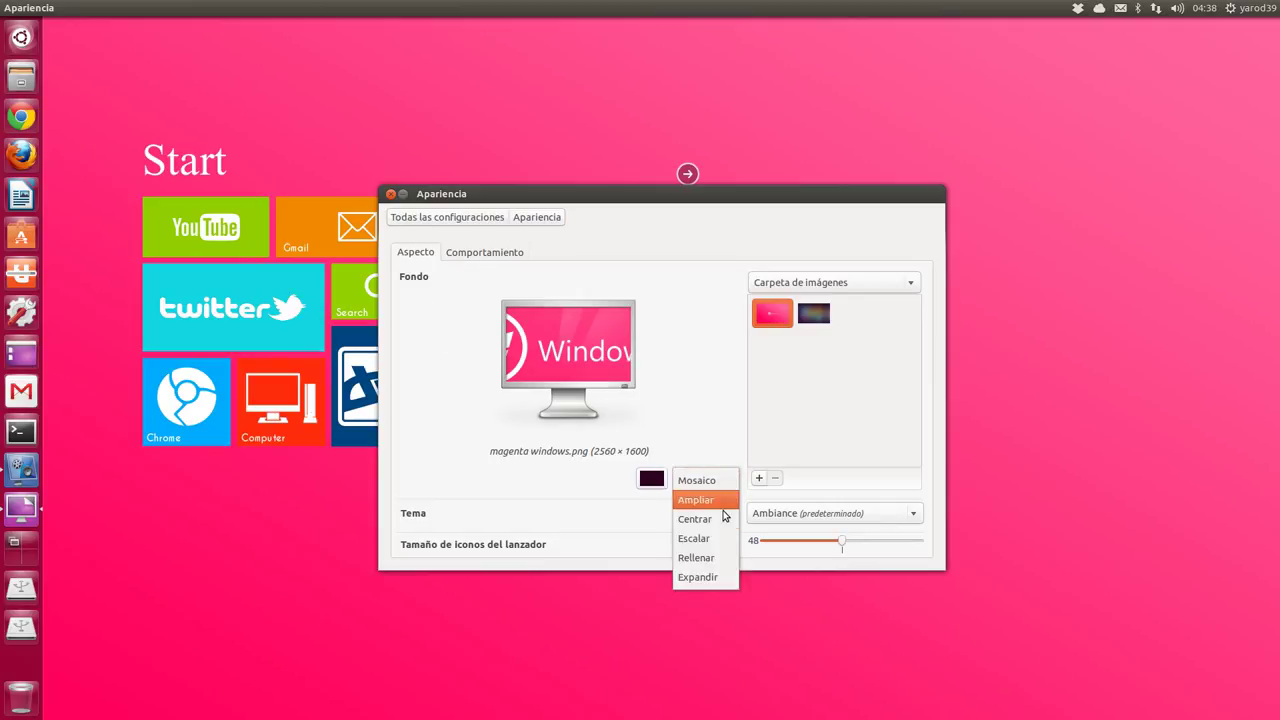
pyautogui.click(723, 522)
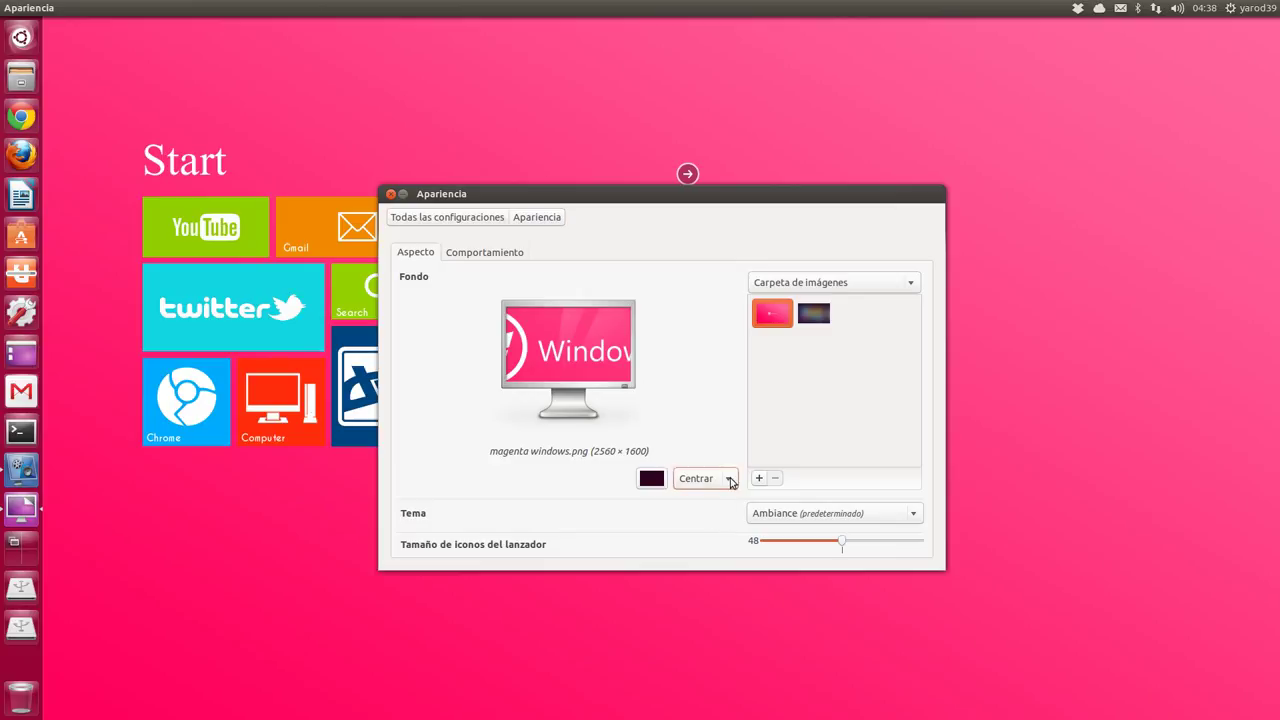
pyautogui.click(730, 482)
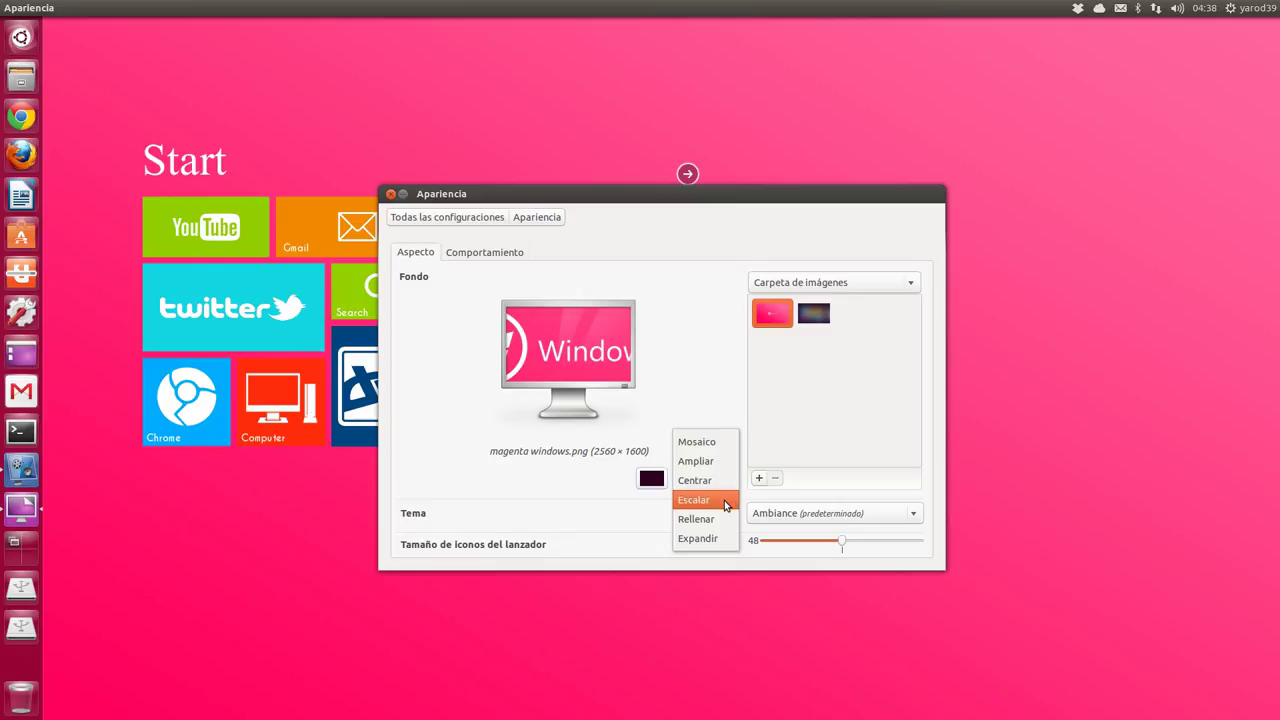
pyautogui.click(724, 500)
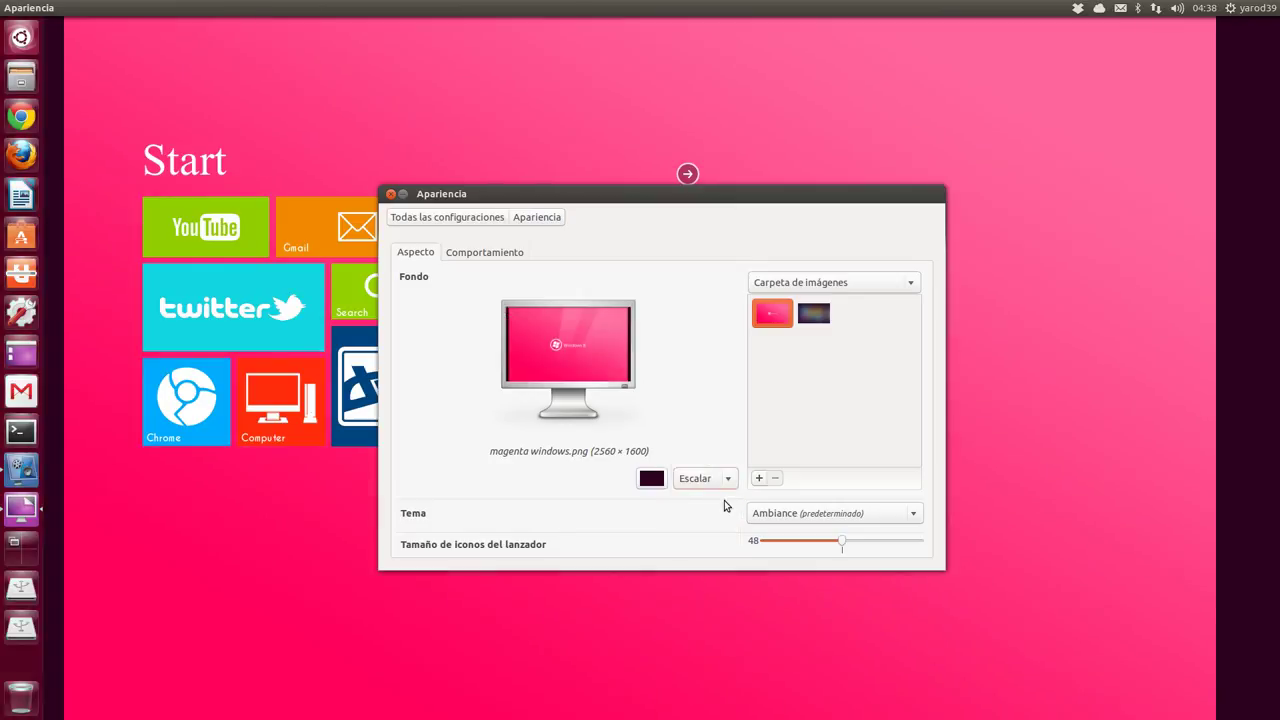
# Set the wallpaper placement to Mosaico and close the appearance settings
pyautogui.click(728, 480)
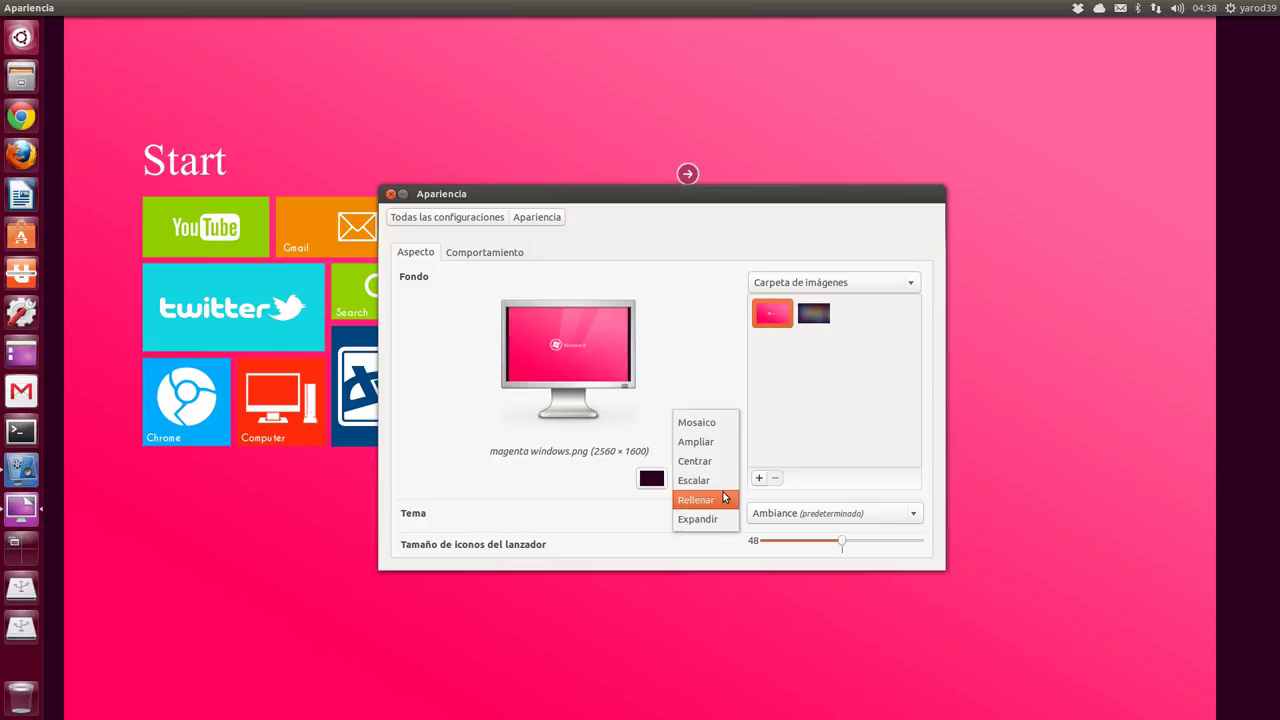
pyautogui.click(713, 425)
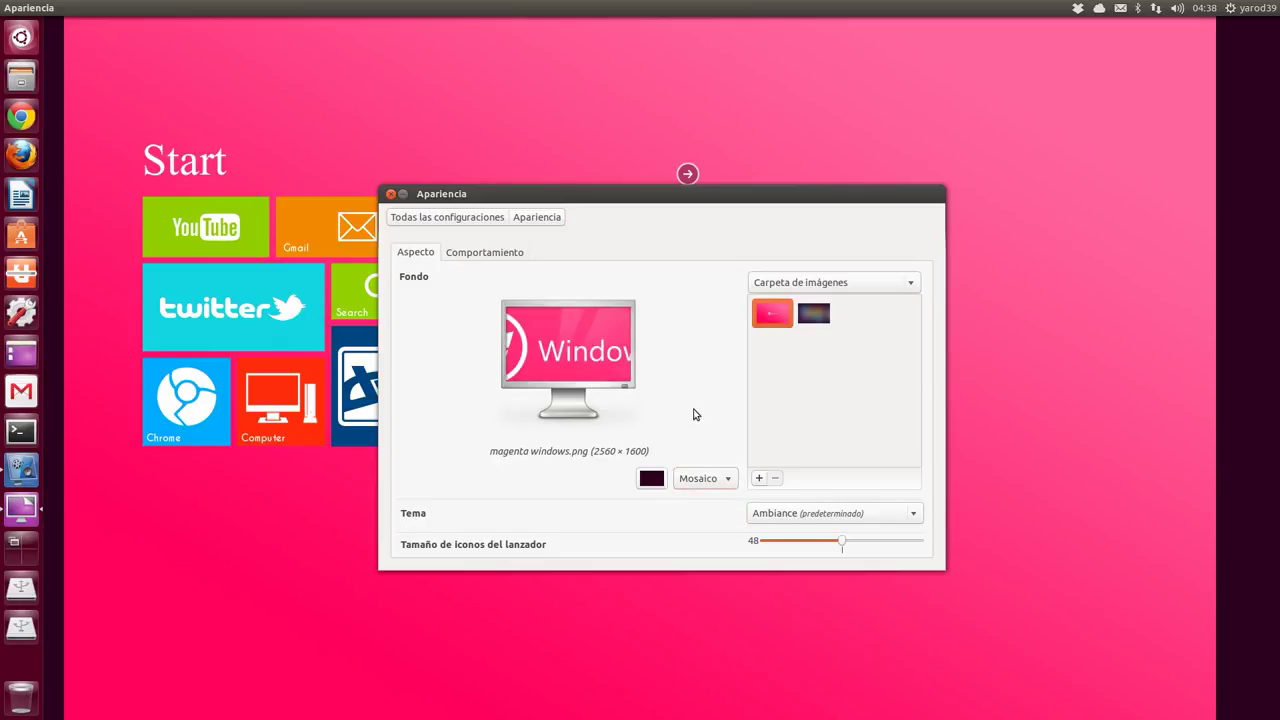
pyautogui.click(390, 194)
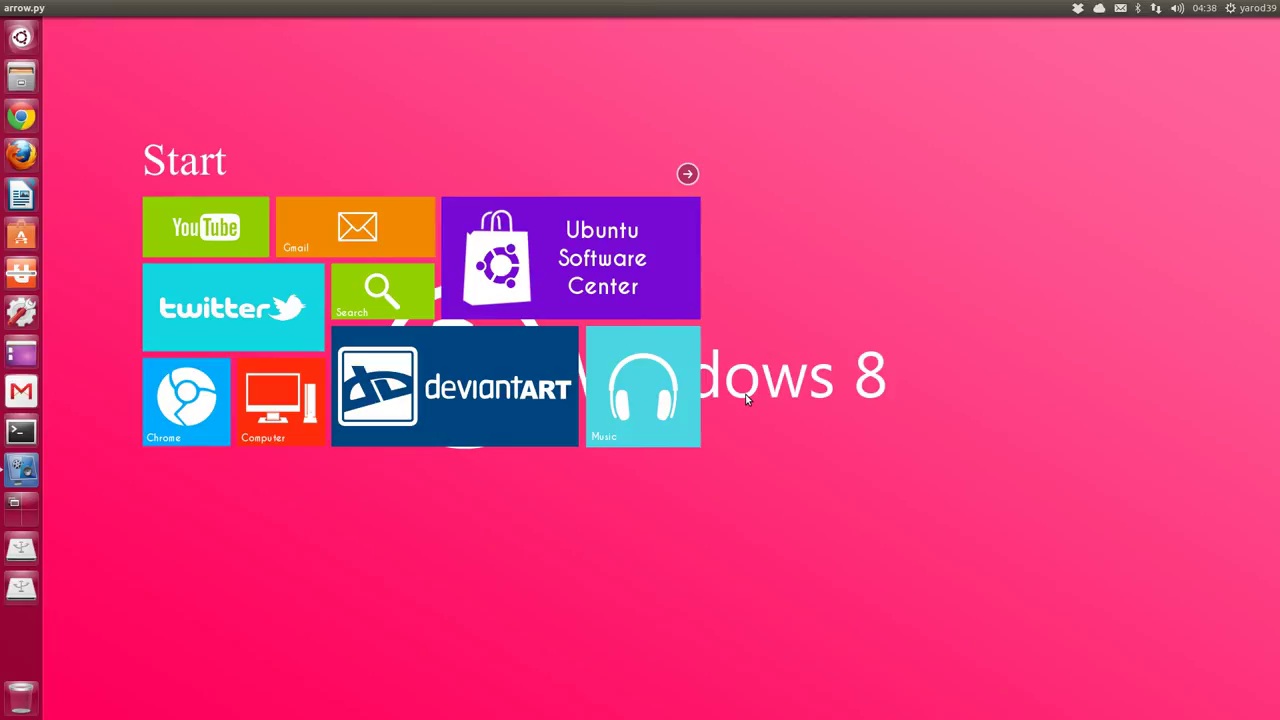
# Try to move the Music tile onto the empty desktop area beside the other tiles
pyautogui.moveTo(638, 382); pyautogui.dragTo(899, 467)
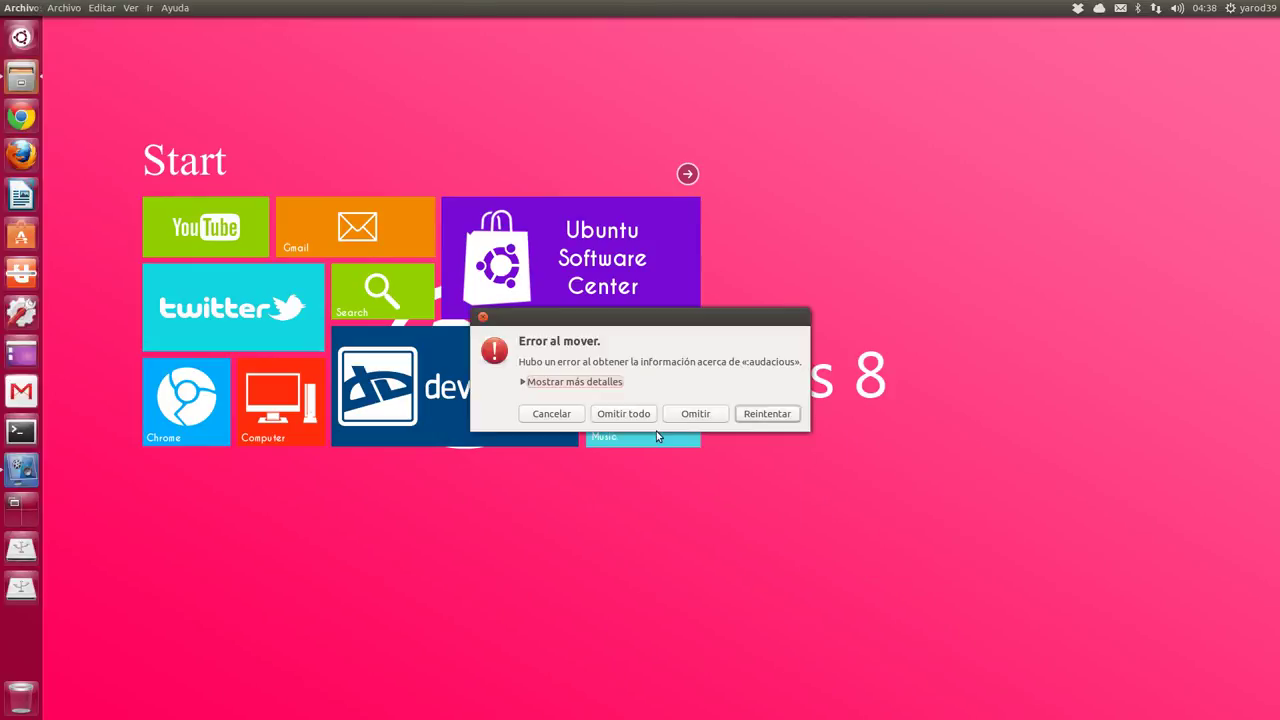
pyautogui.click(576, 413)
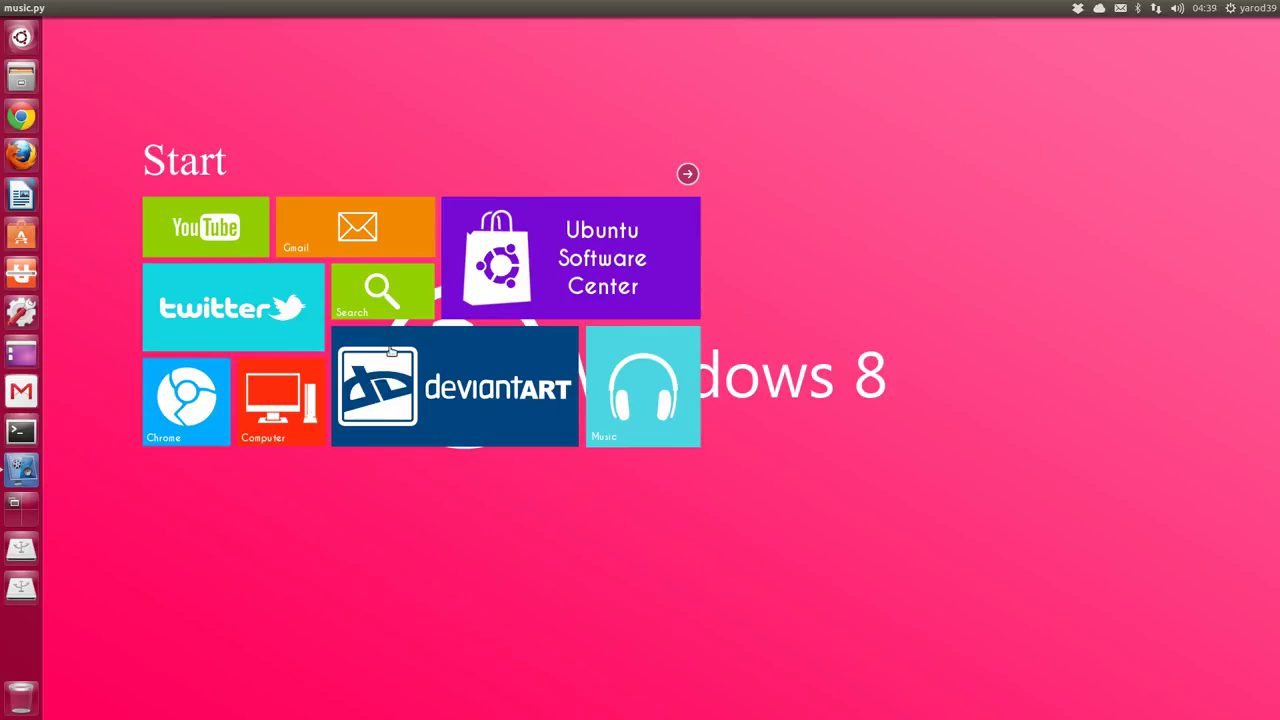
# Open the metro folder inside Descargas, starting from the Computer tile
pyautogui.click(272, 405)
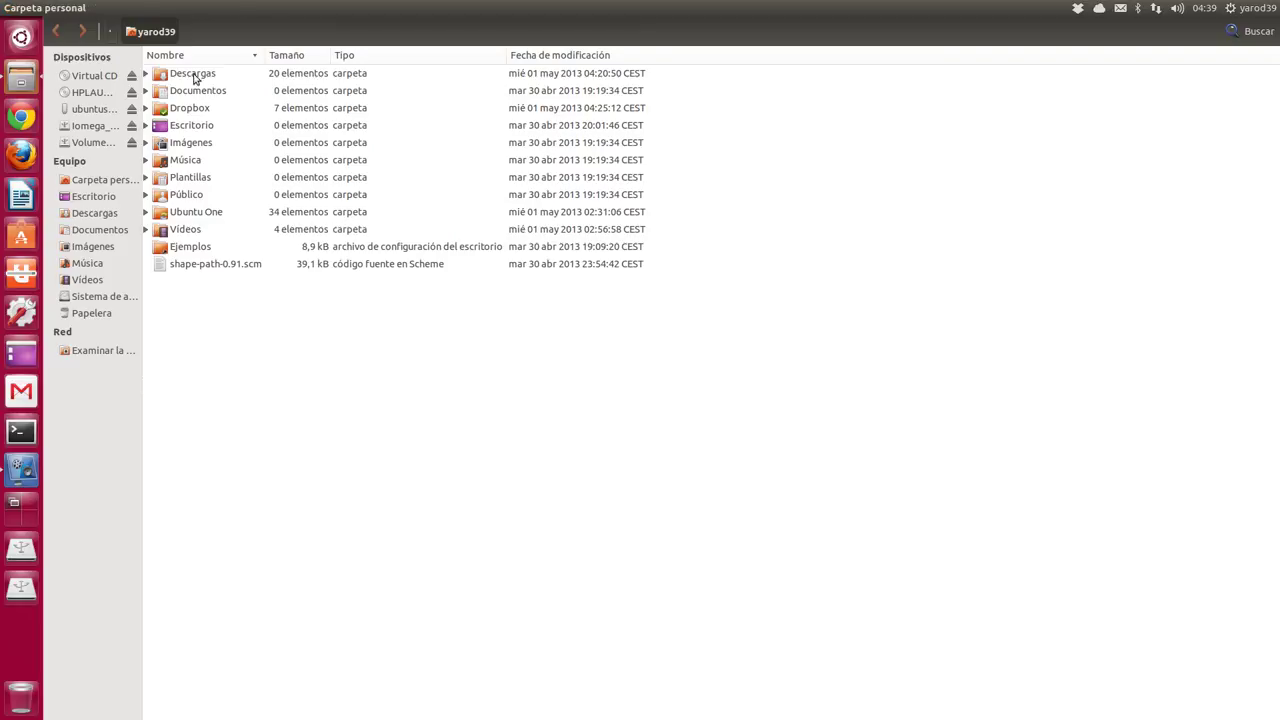
pyautogui.doubleClick(193, 75)
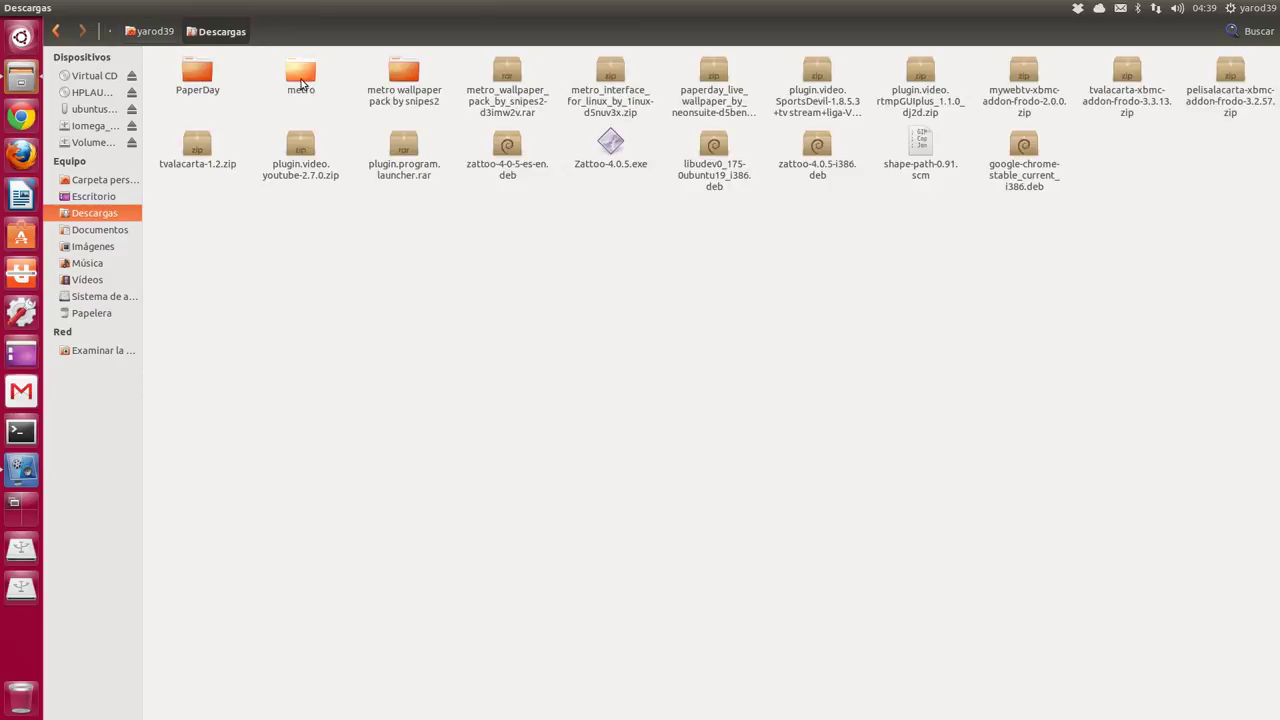
pyautogui.click(301, 78)
pyautogui.doubleClick(301, 78)
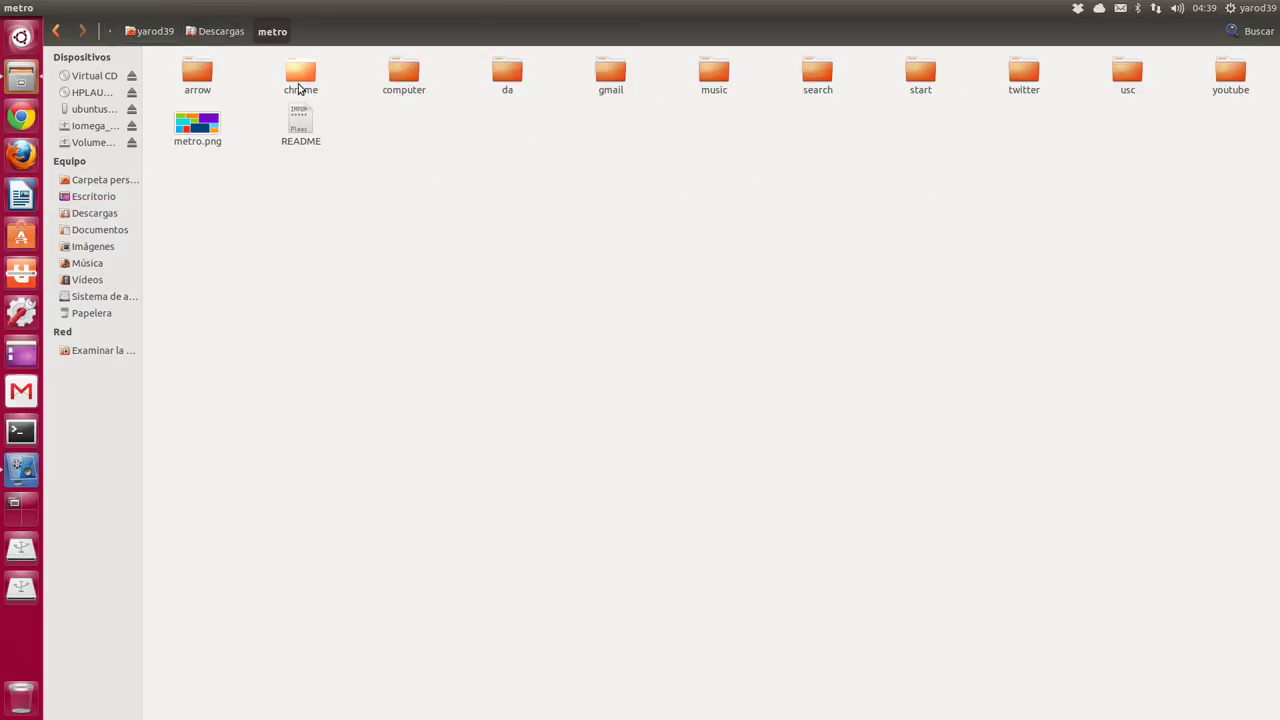
# Set metro.png as the desktop background from the image viewer, close the viewer and minimize the file manager
pyautogui.rightClick(201, 126)
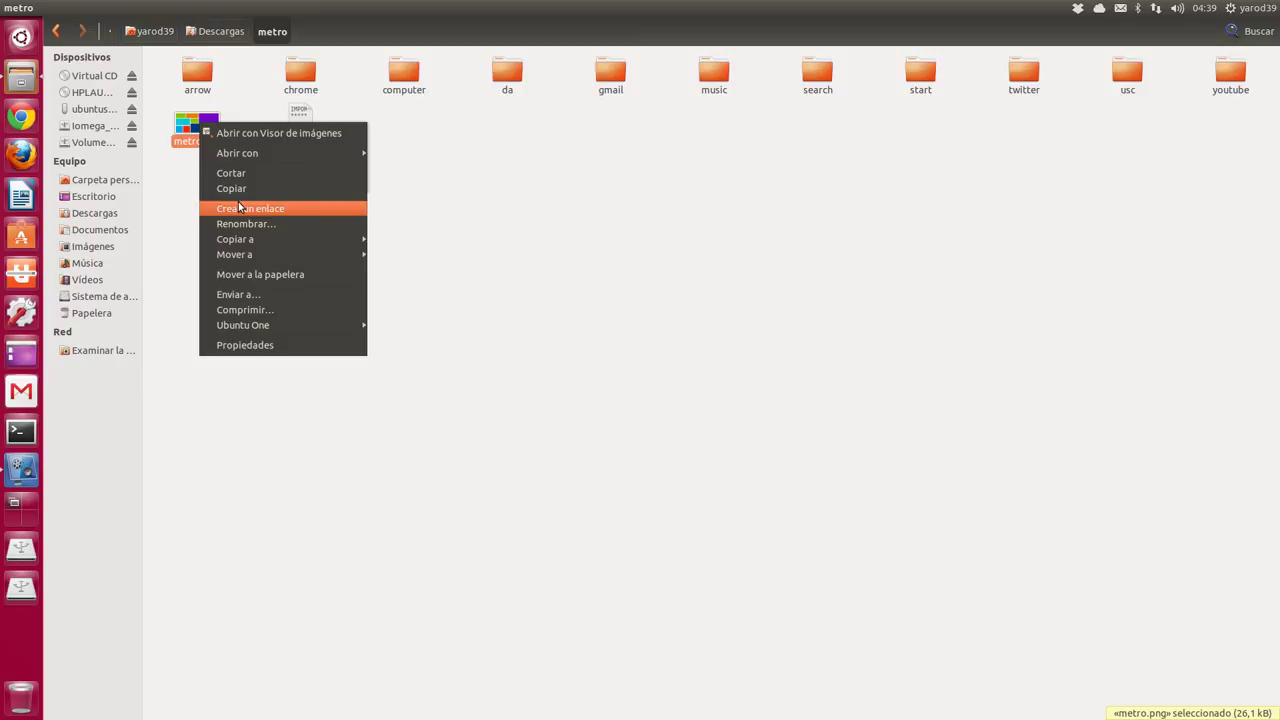
pyautogui.click(222, 133)
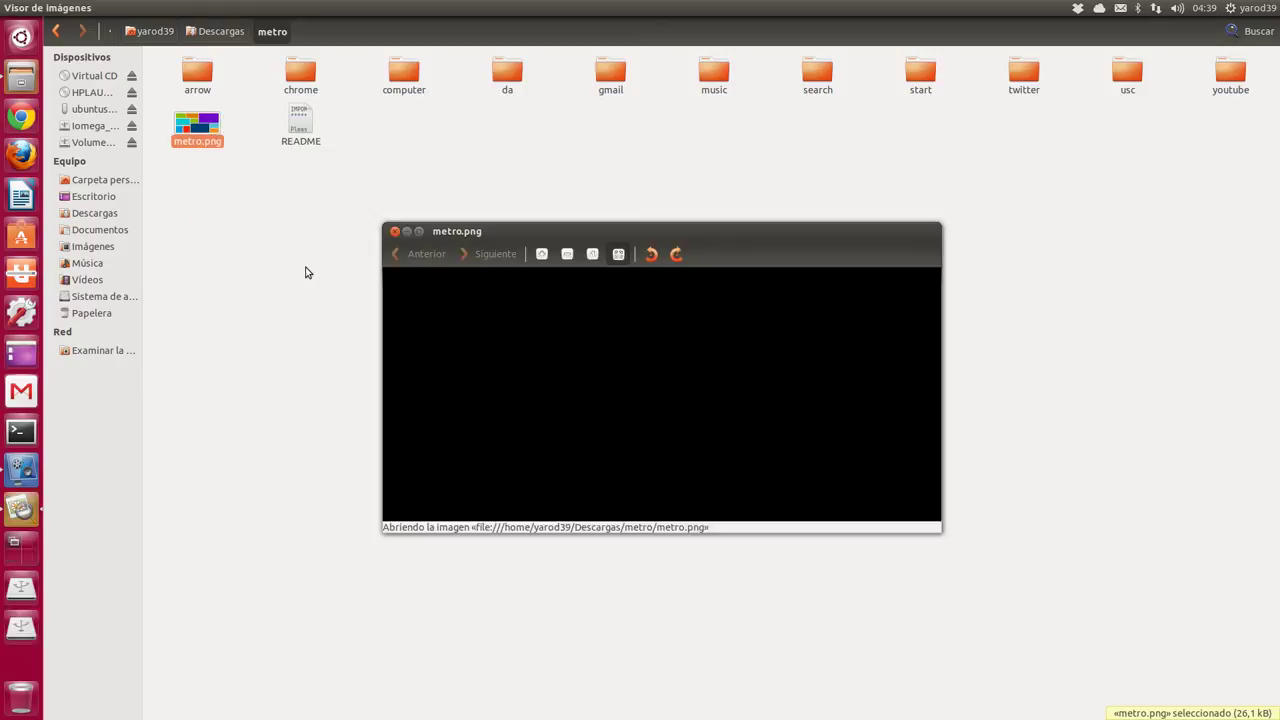
pyautogui.rightClick(528, 365)
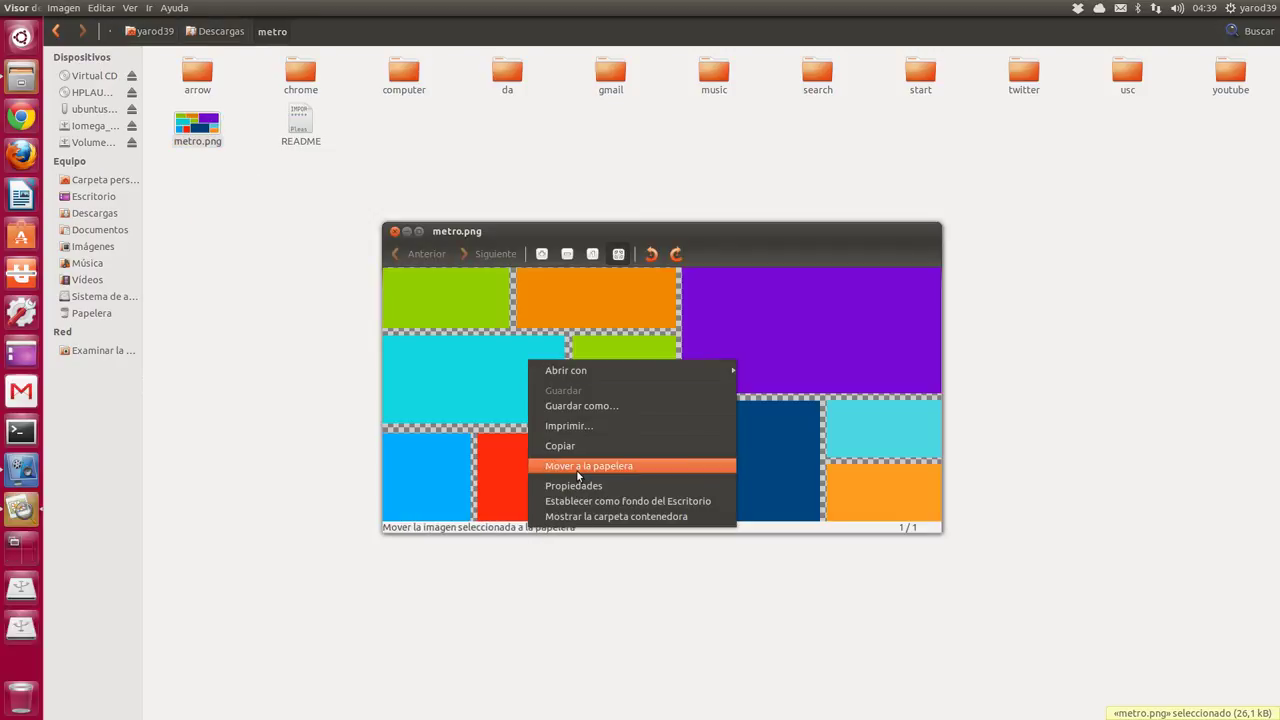
pyautogui.click(585, 500)
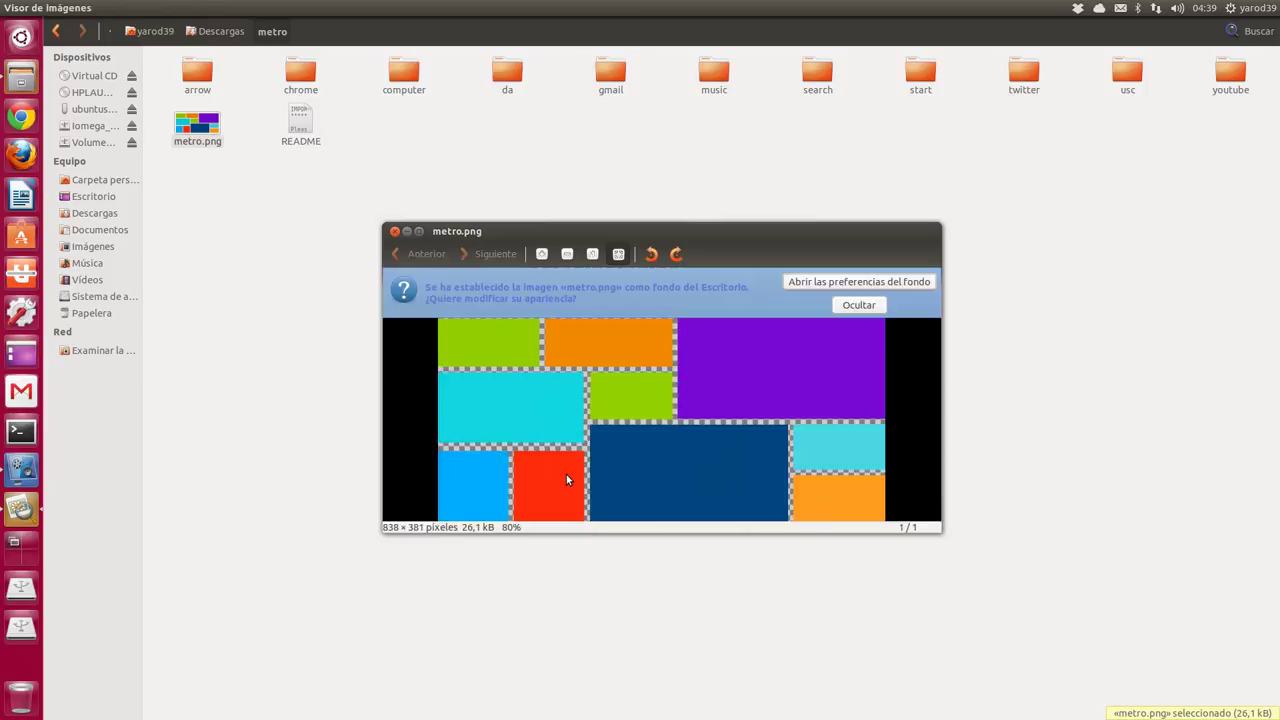
pyautogui.click(396, 229)
pyautogui.click(21, 8)
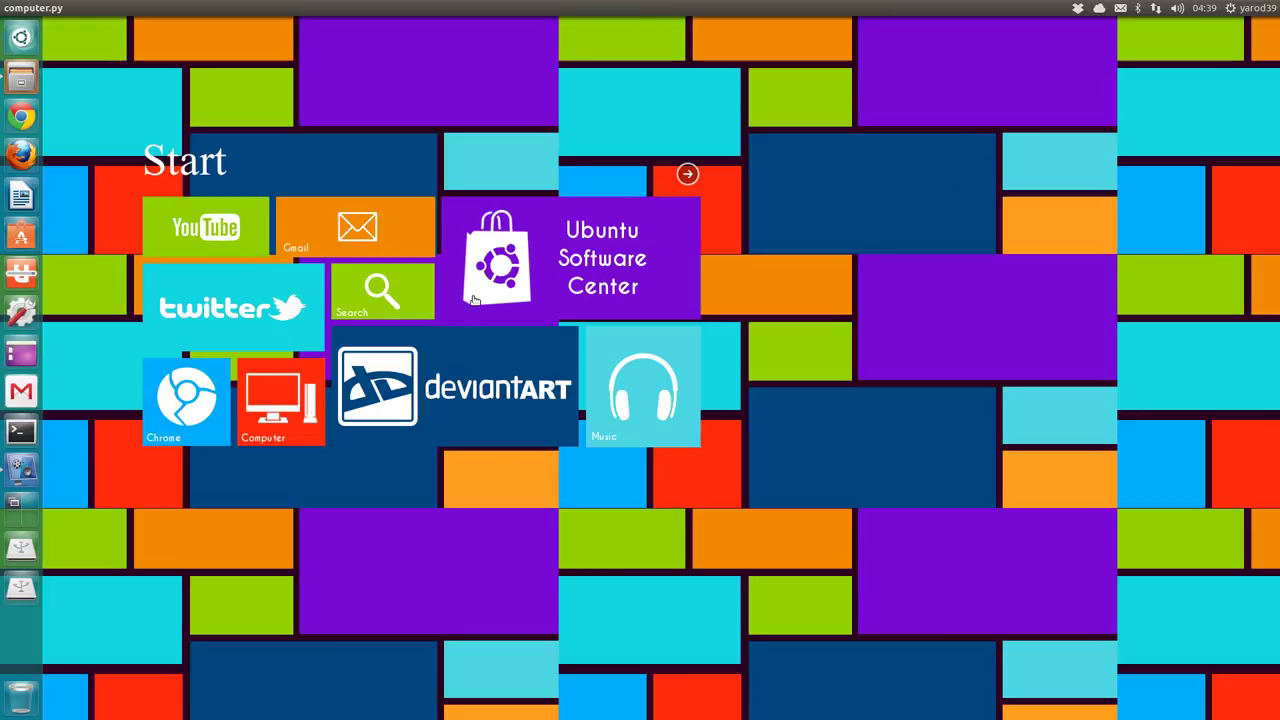
# Restore the file manager, look into the arrow folder, open arrow.py, dismiss its run prompt and return to the metro folder
pyautogui.click(22, 79)
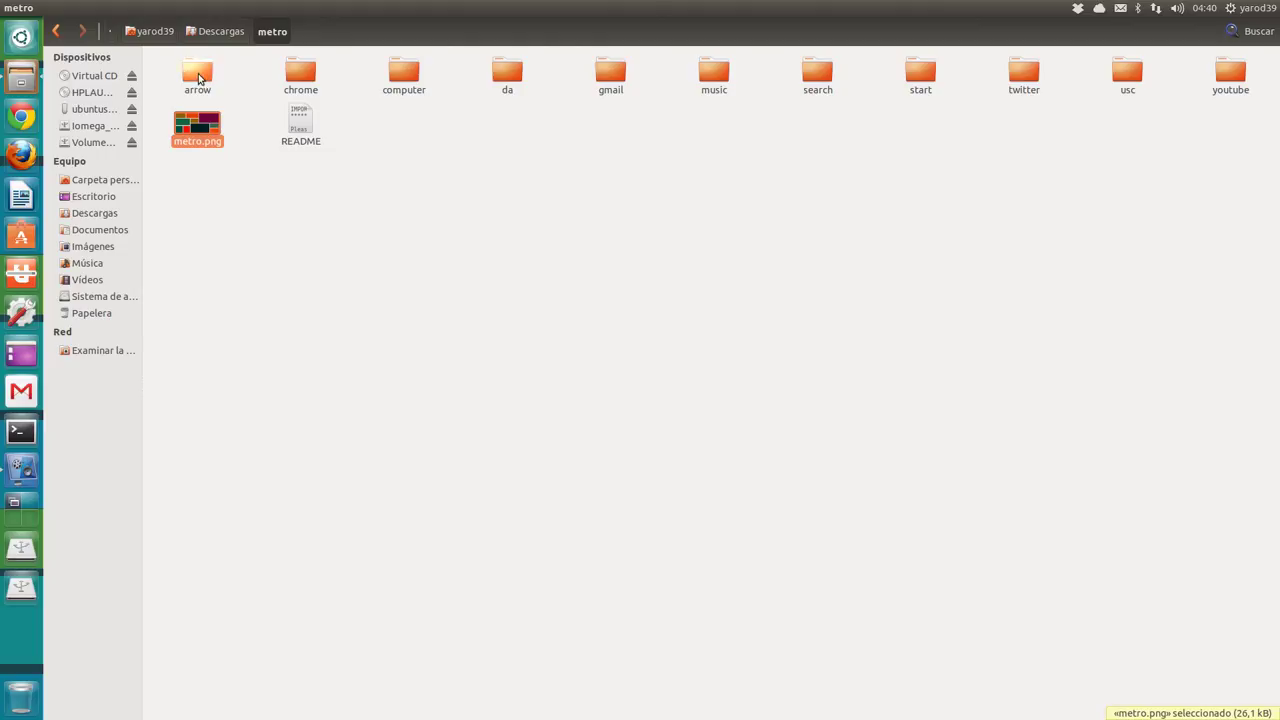
pyautogui.doubleClick(198, 78)
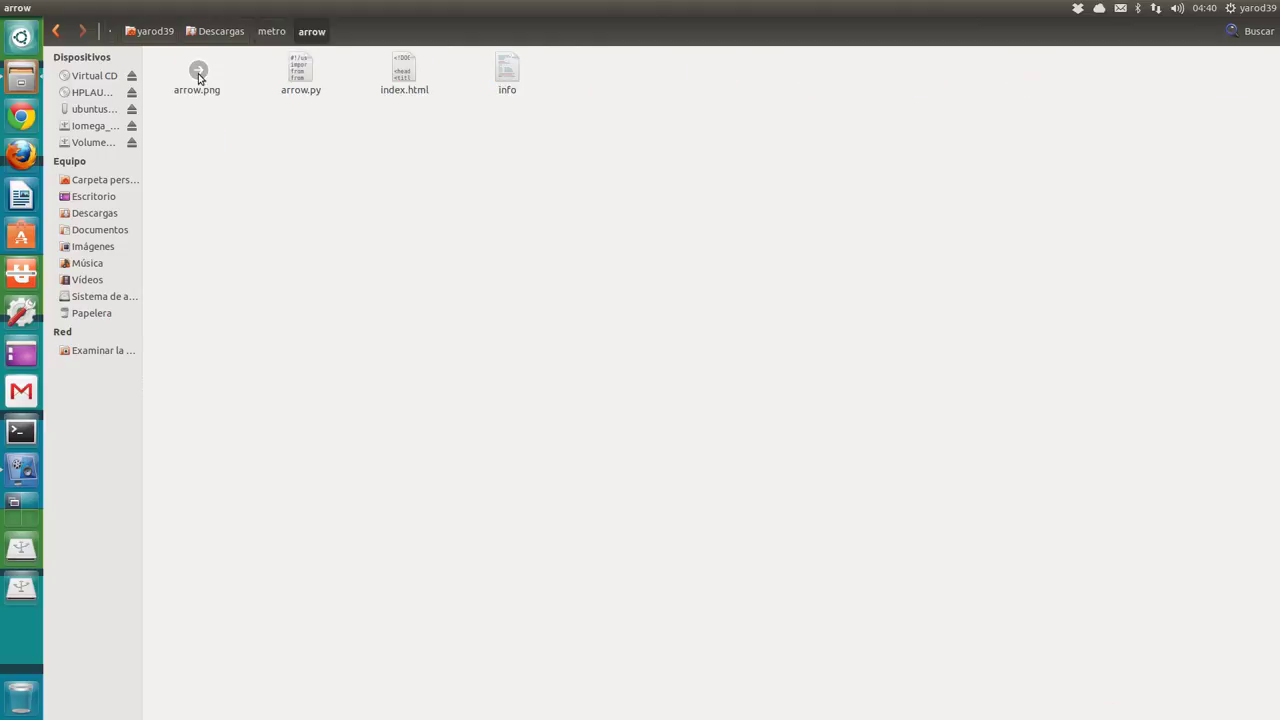
pyautogui.doubleClick(297, 75)
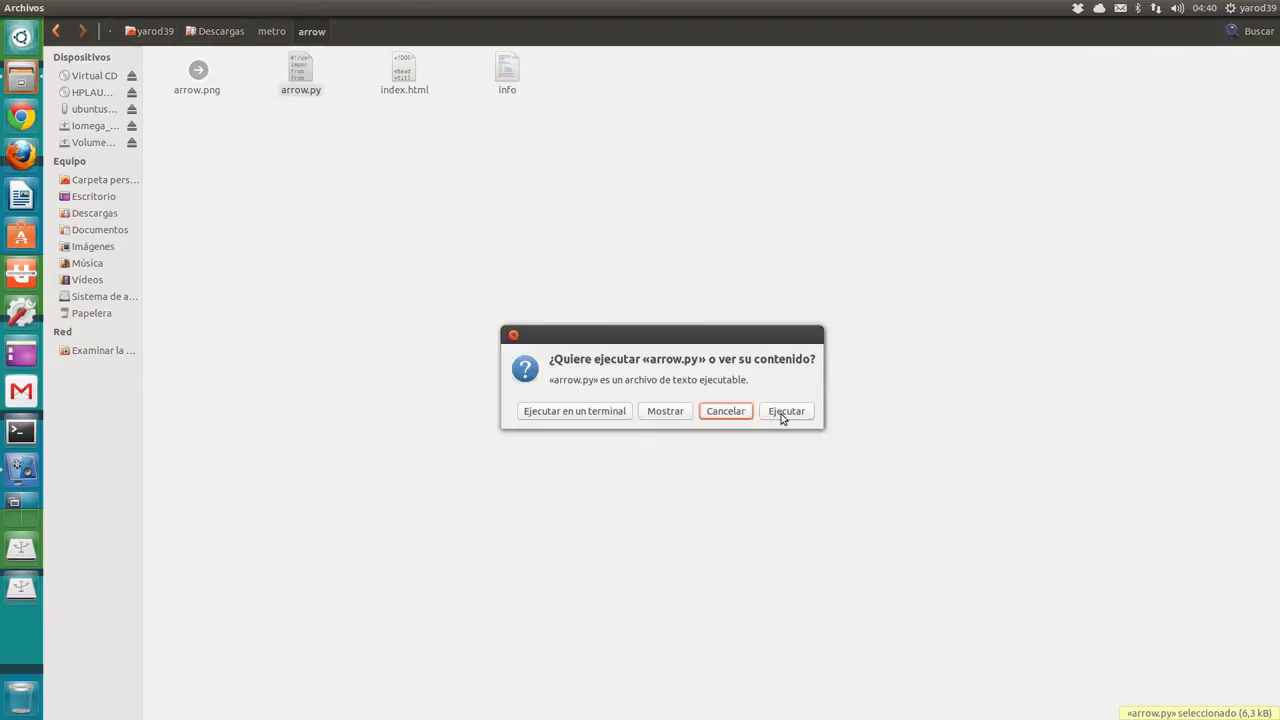
pyautogui.click(514, 332)
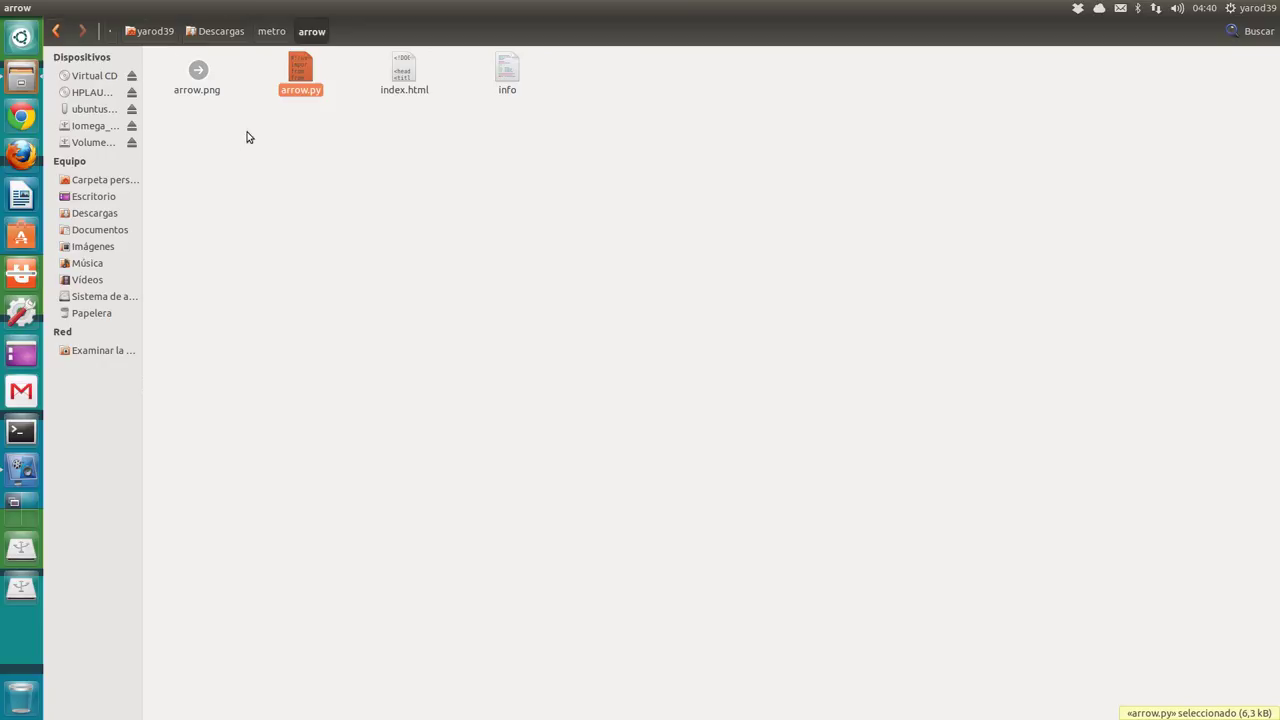
pyautogui.click(56, 31)
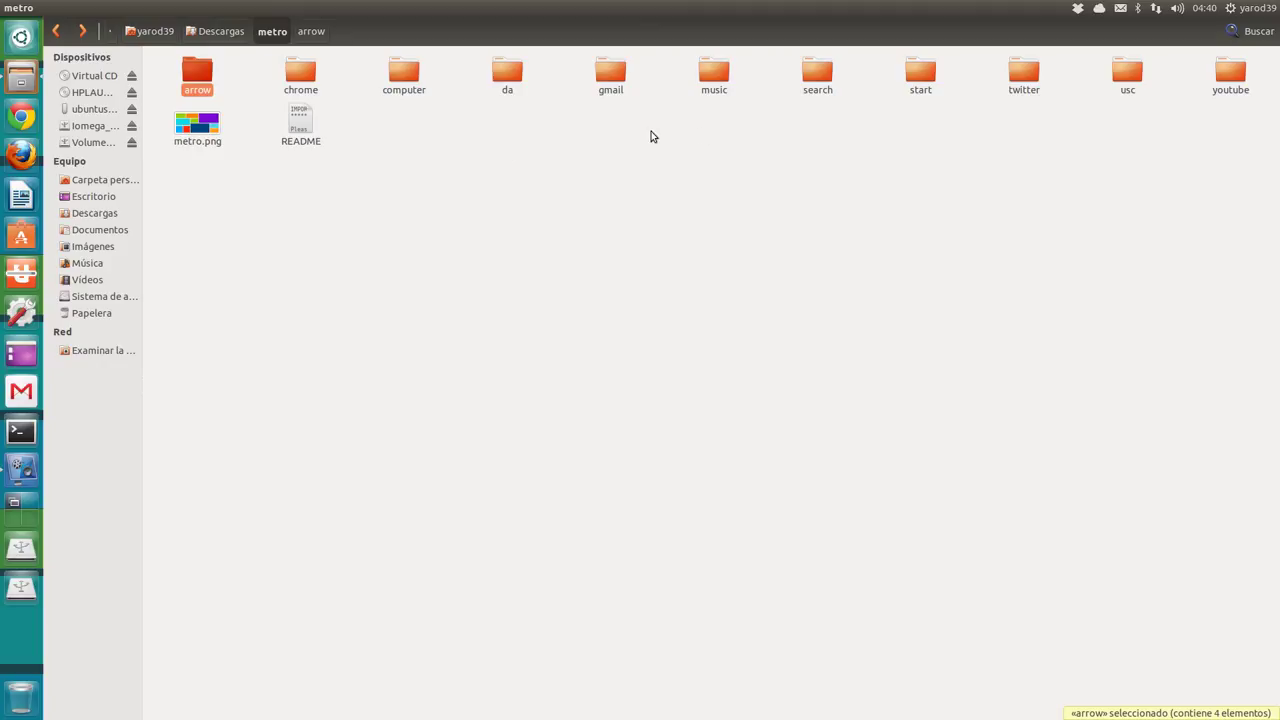
# Look into the gmail folder, open gmail.py, dismiss its run prompt and close the file manager
pyautogui.doubleClick(612, 72)
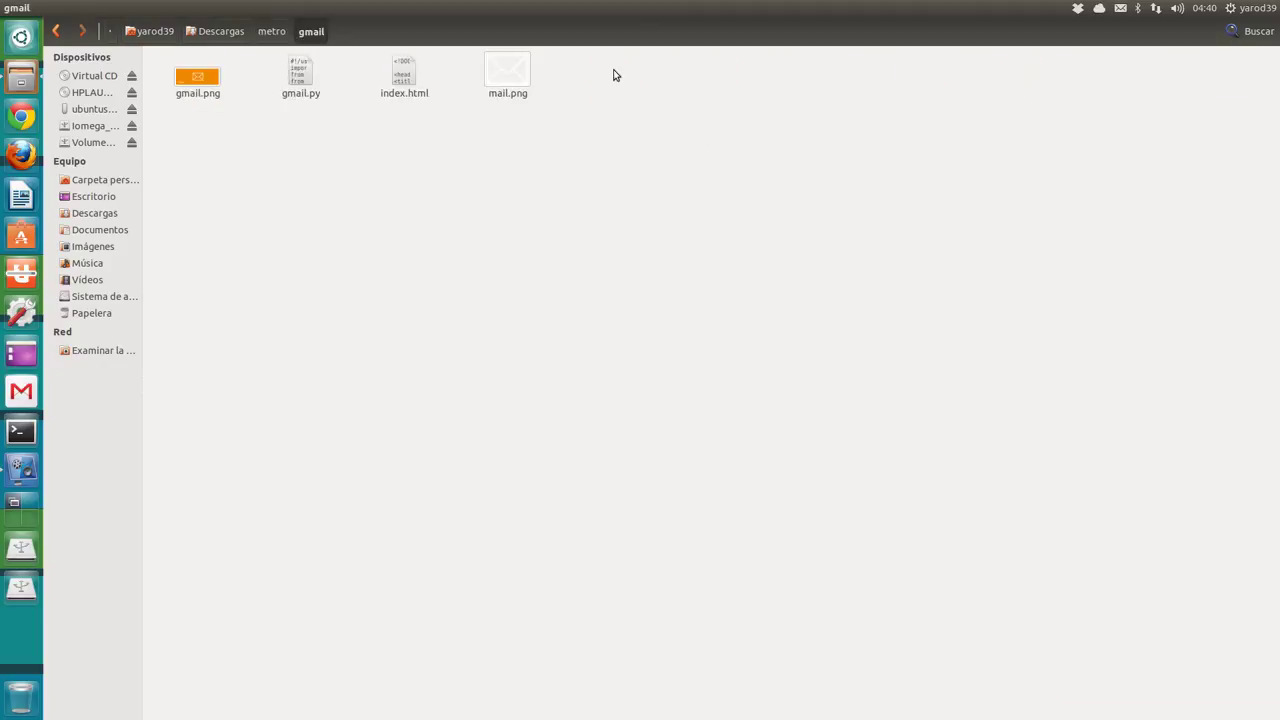
pyautogui.doubleClick(300, 76)
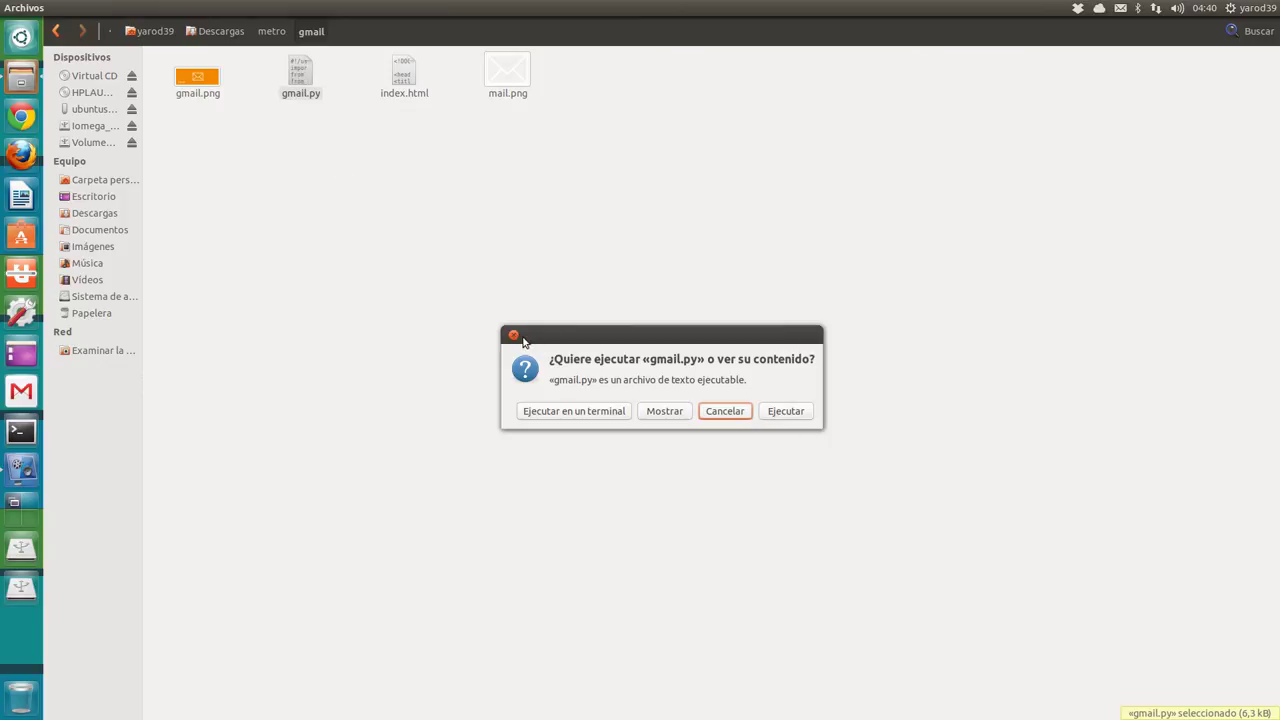
pyautogui.click(514, 336)
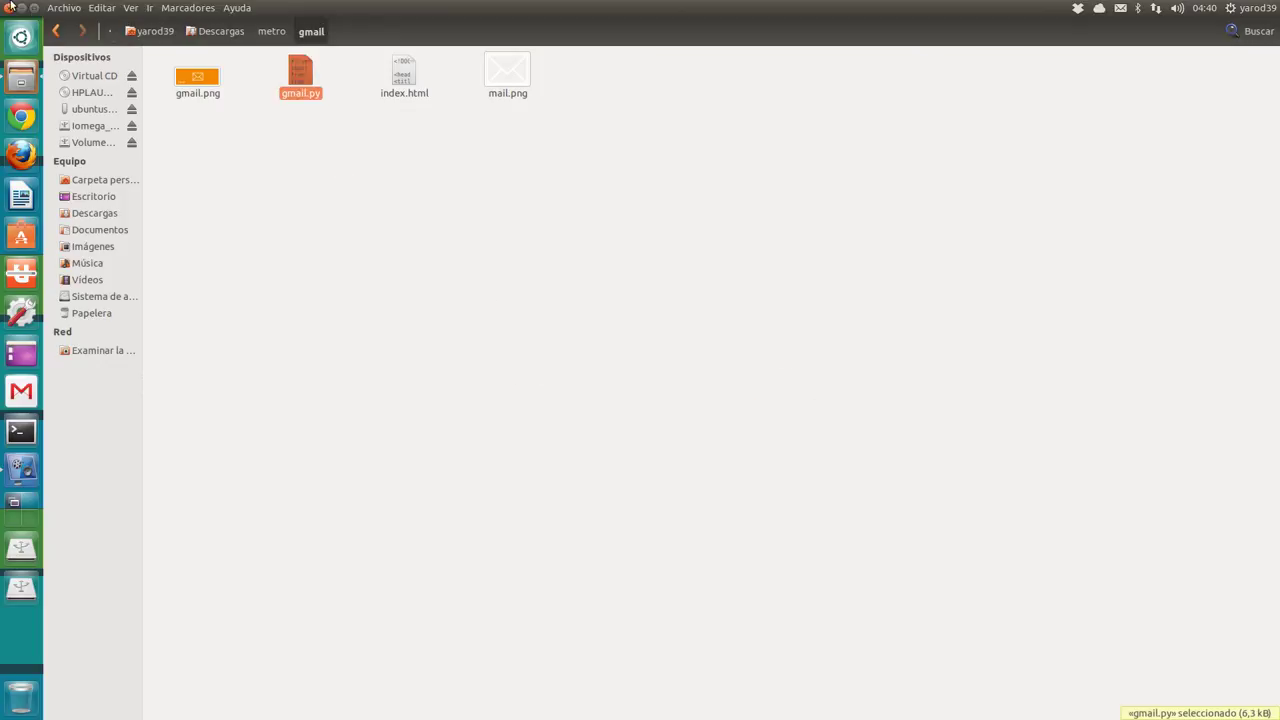
pyautogui.click(9, 7)
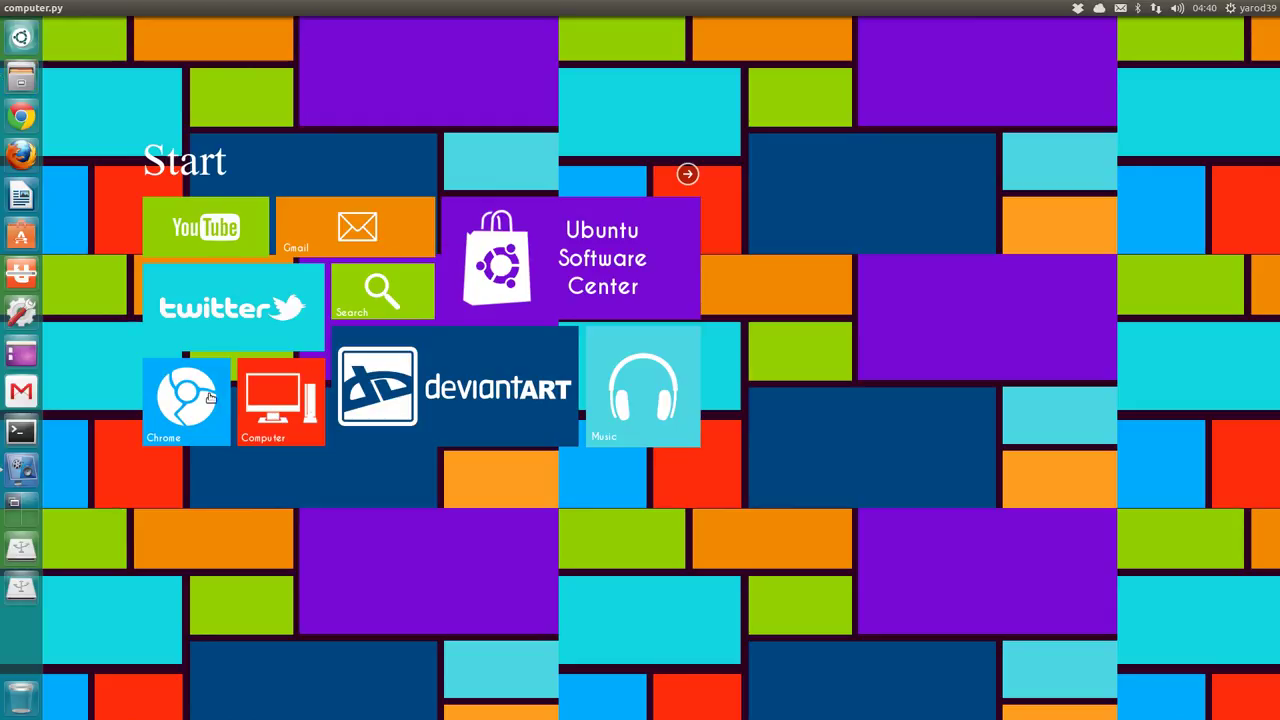
# Test the Twitter tile, close the page it opens and switch to the vokoscreen recorder window
pyautogui.click(215, 310)
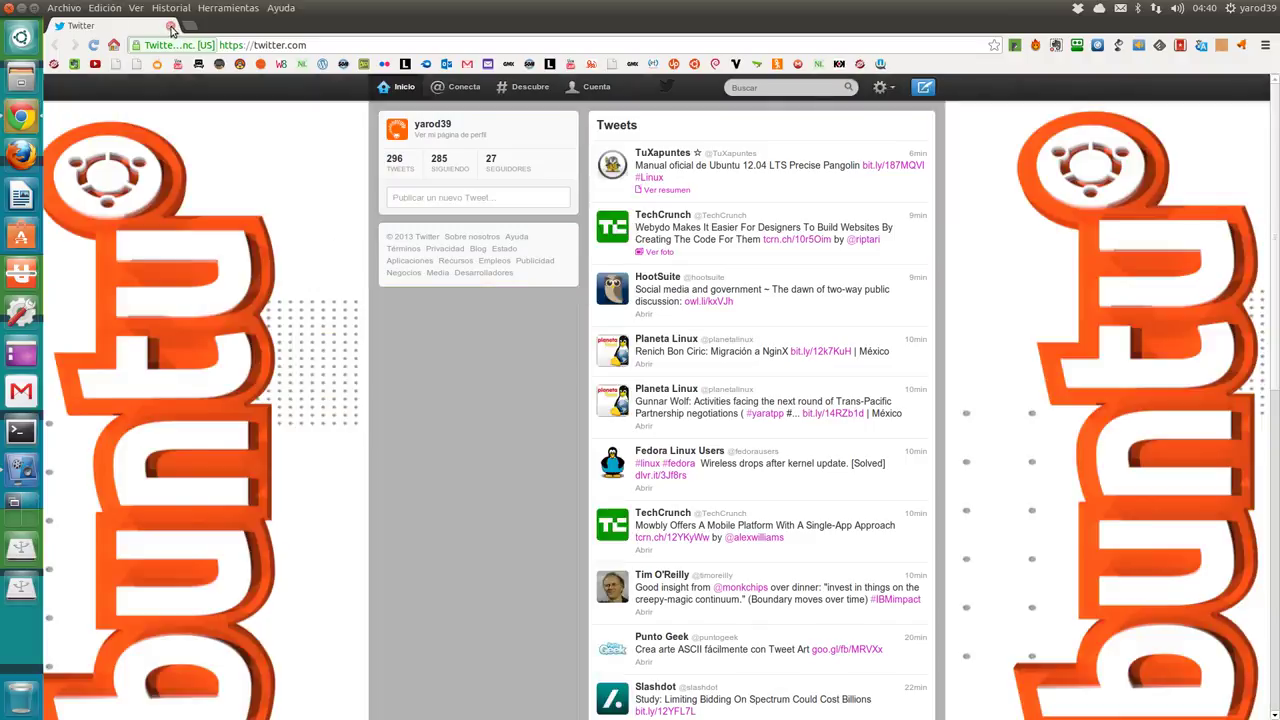
pyautogui.click(171, 26)
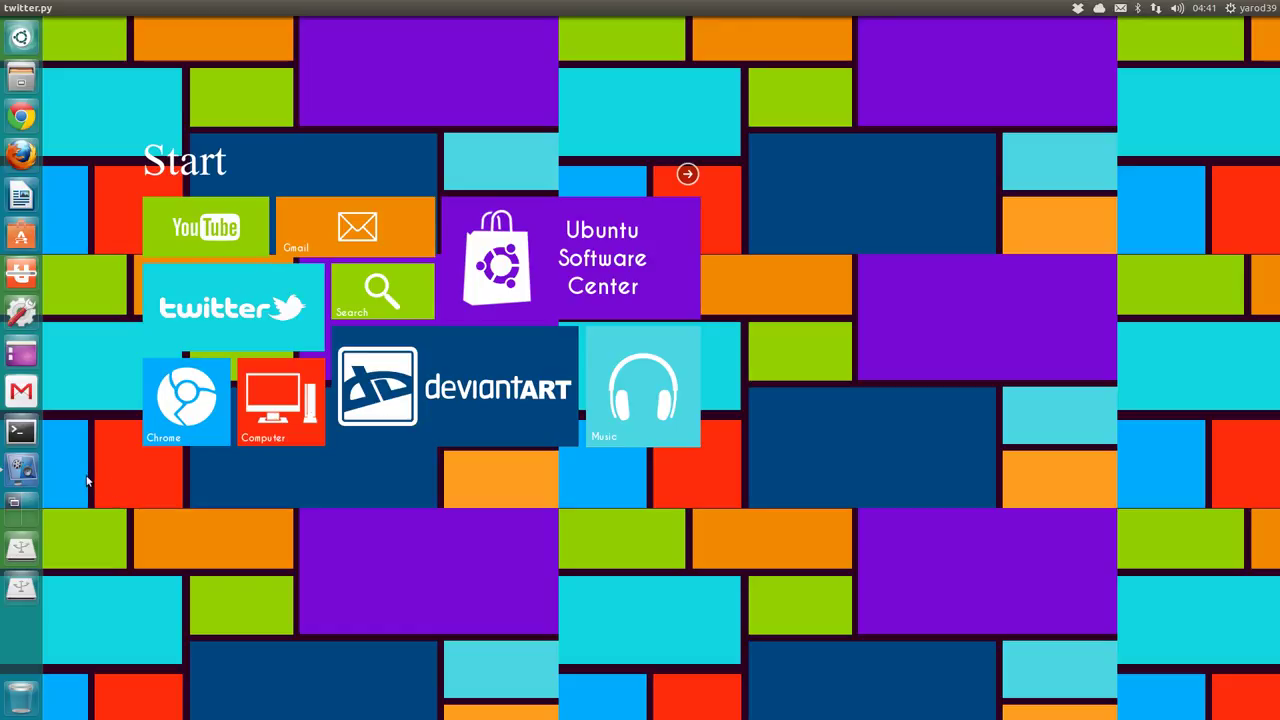
pyautogui.click(18, 468)
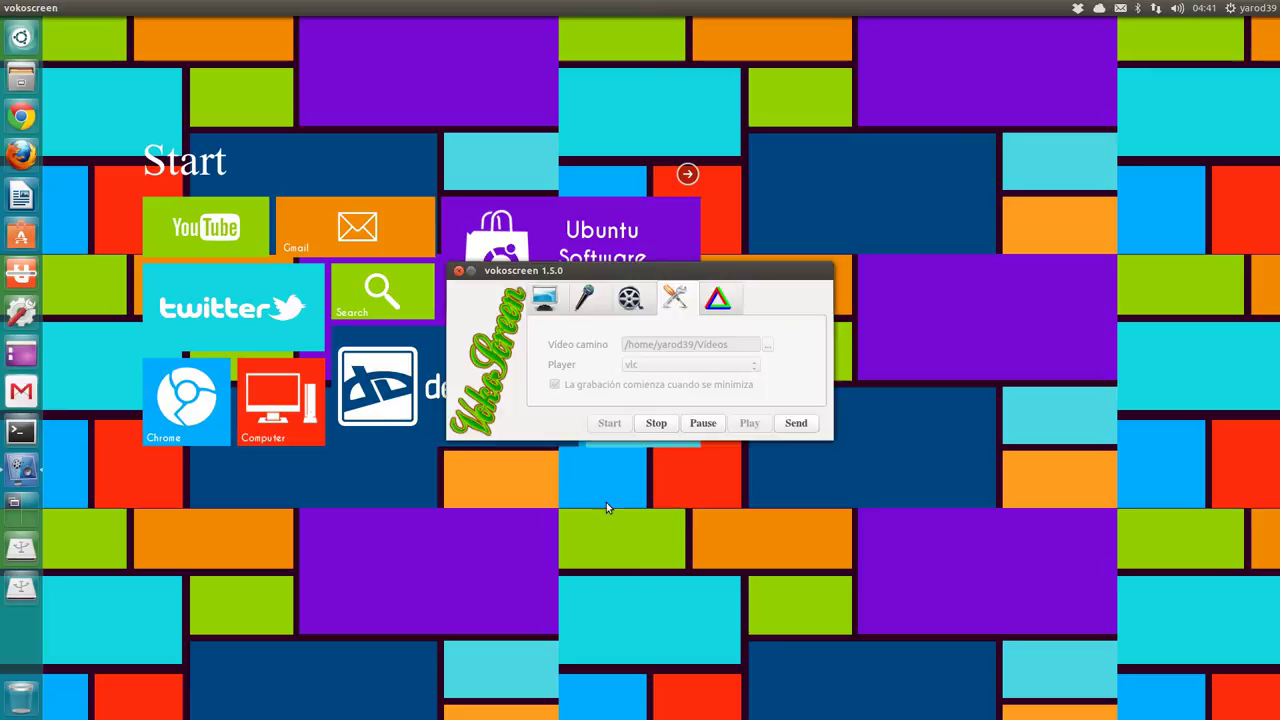